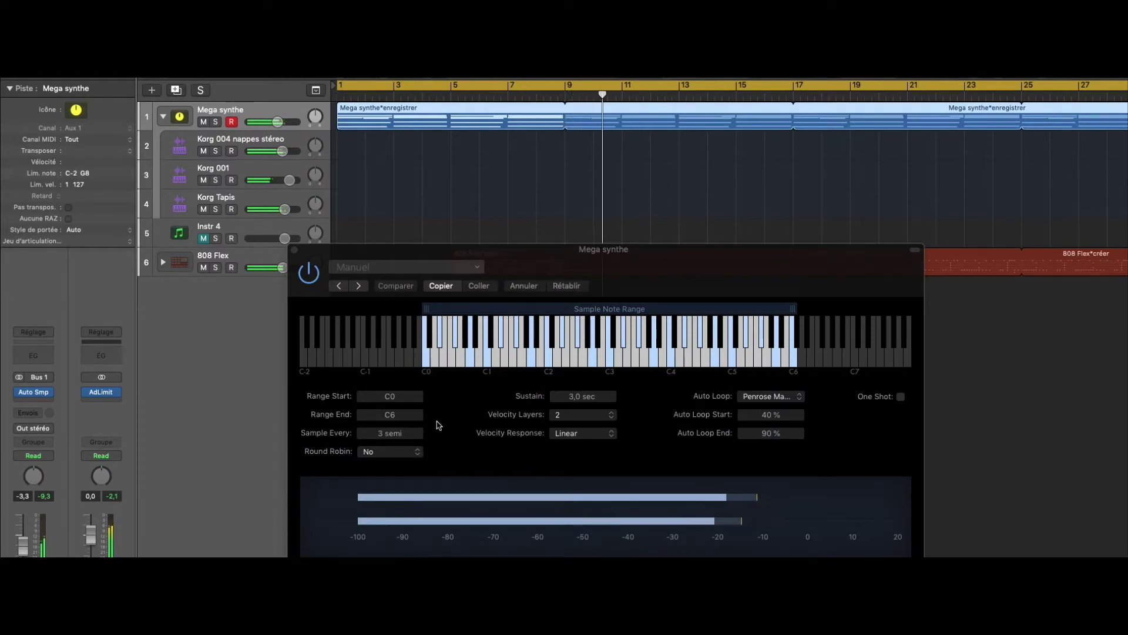
pyautogui.moveTo(423, 256); pyautogui.dragTo(418, 223)
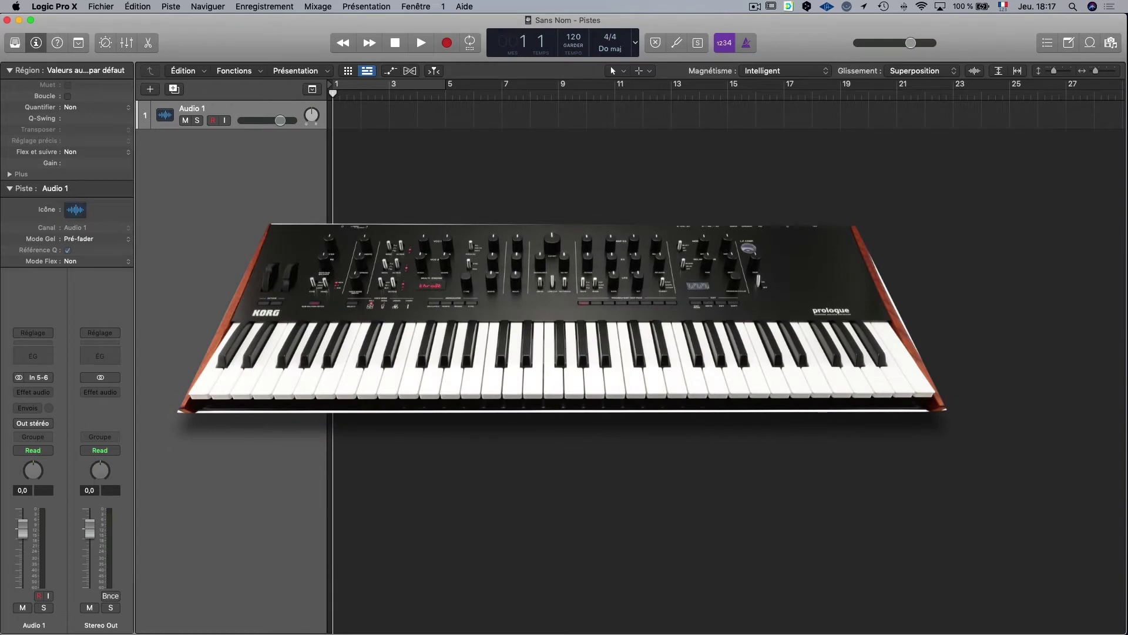
# Create one external MIDI track using the External Instrument plug-in, with MIDI destination prologue SOUND channel 1 and audio input 9 + 10.
pyautogui.click(151, 90)
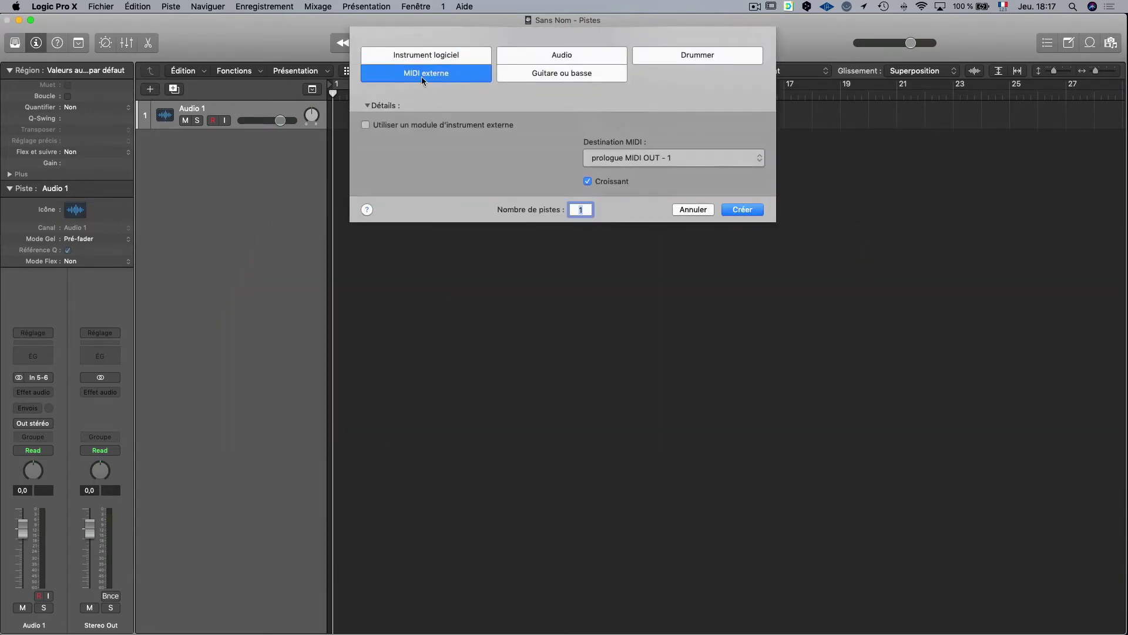
pyautogui.click(365, 125)
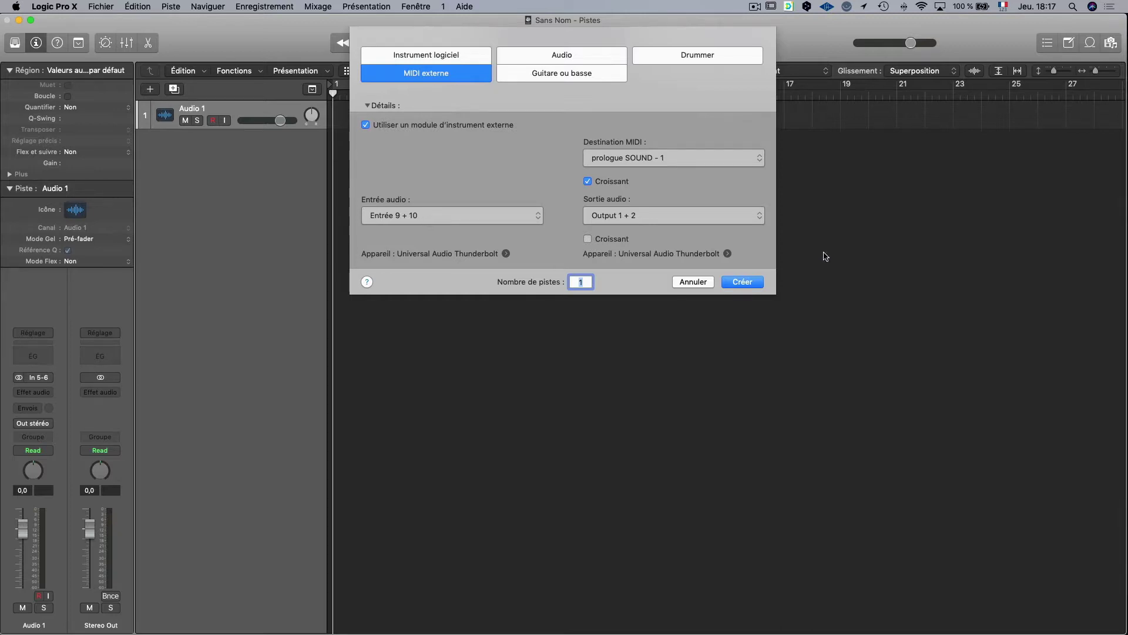
pyautogui.click(667, 158)
pyautogui.click(743, 282)
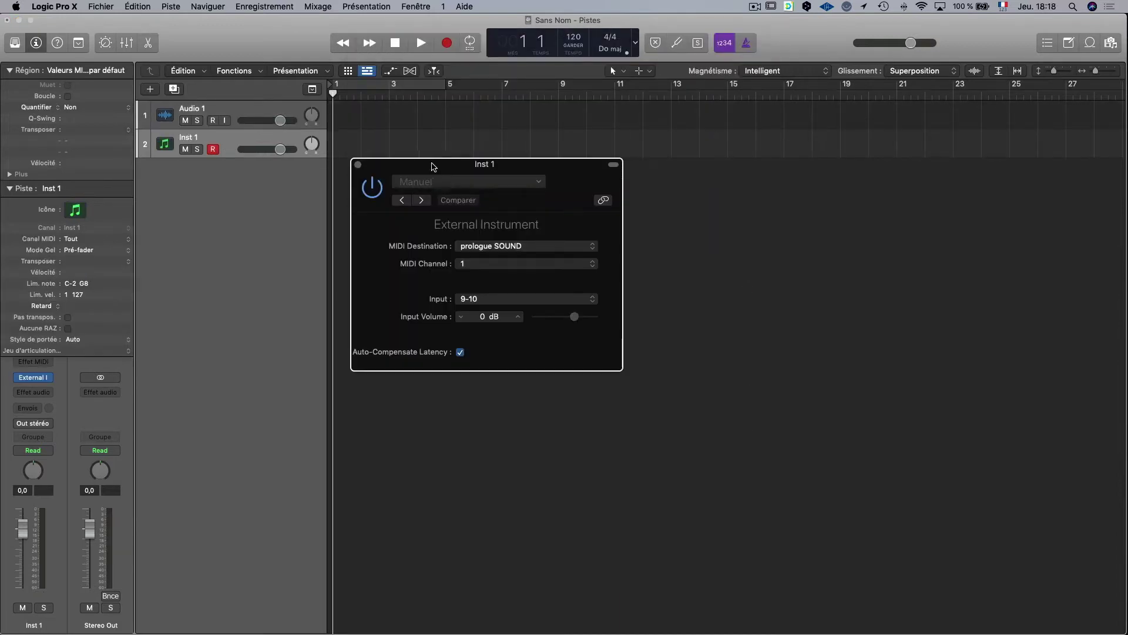
pyautogui.moveTo(432, 166); pyautogui.dragTo(534, 167)
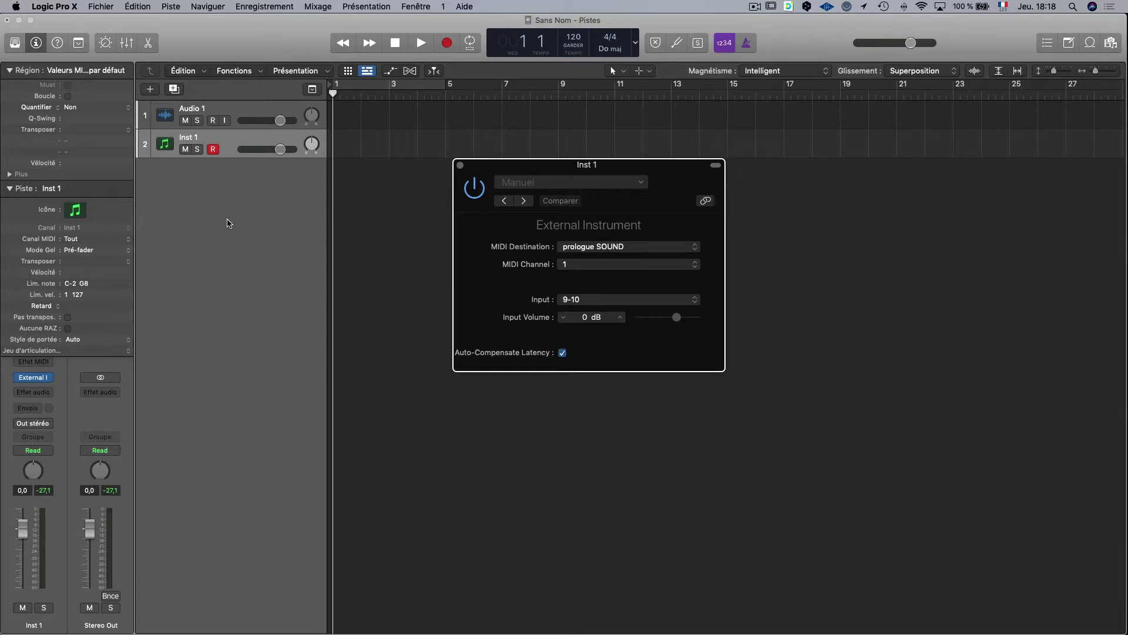
# Insert the stereo Auto Sampler as an audio effect on the Inst 1 channel.
pyautogui.click(50, 392)
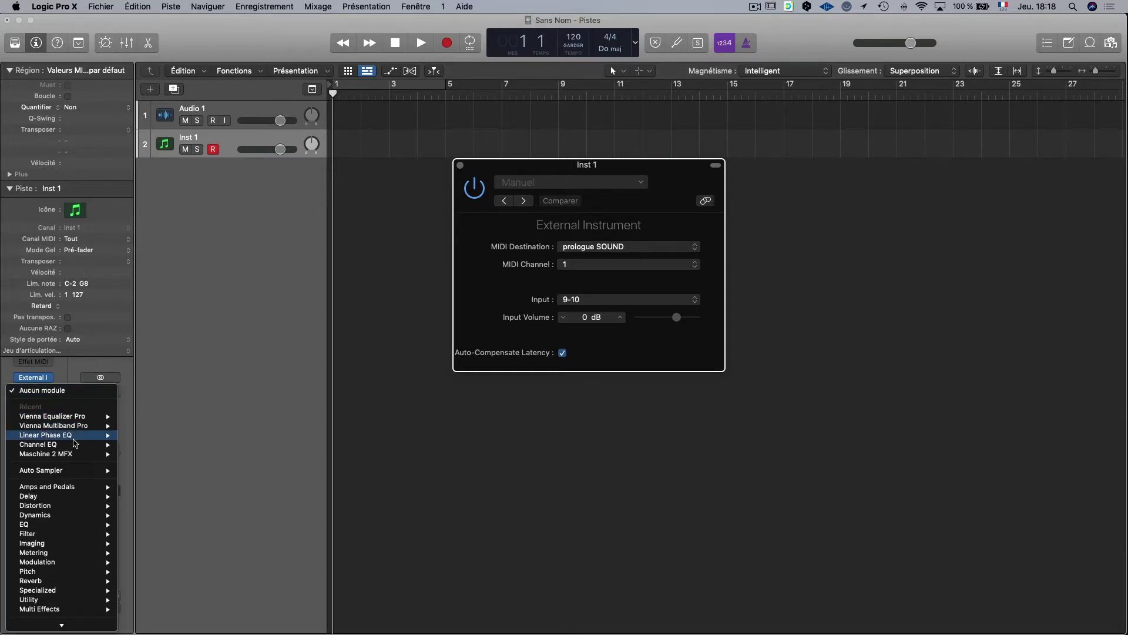
pyautogui.moveTo(63, 471)
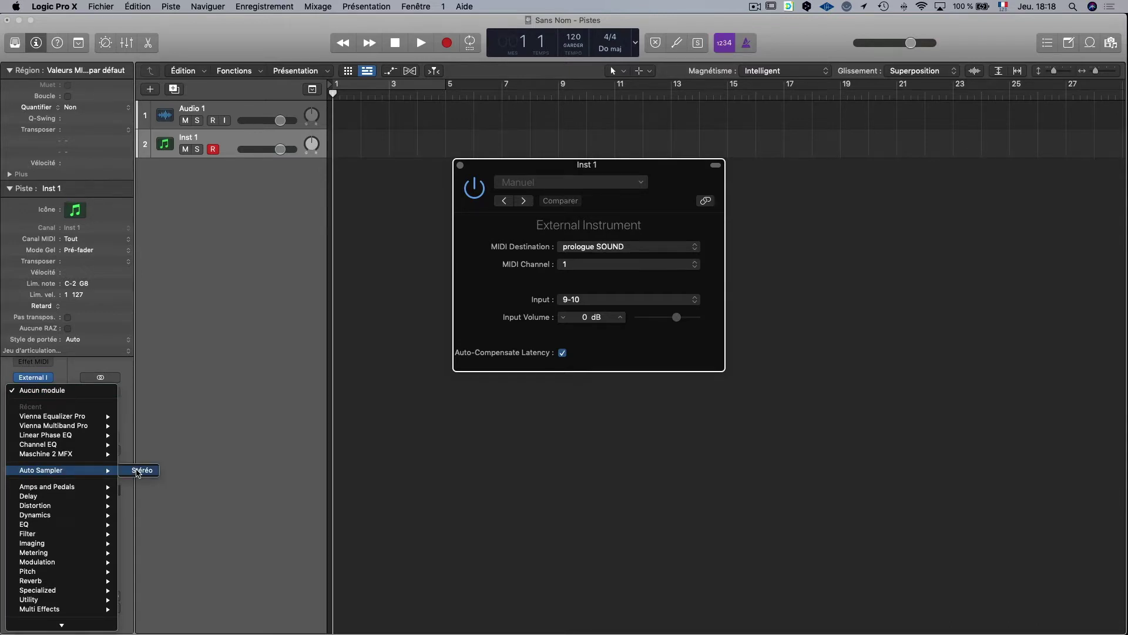
pyautogui.click(542, 457)
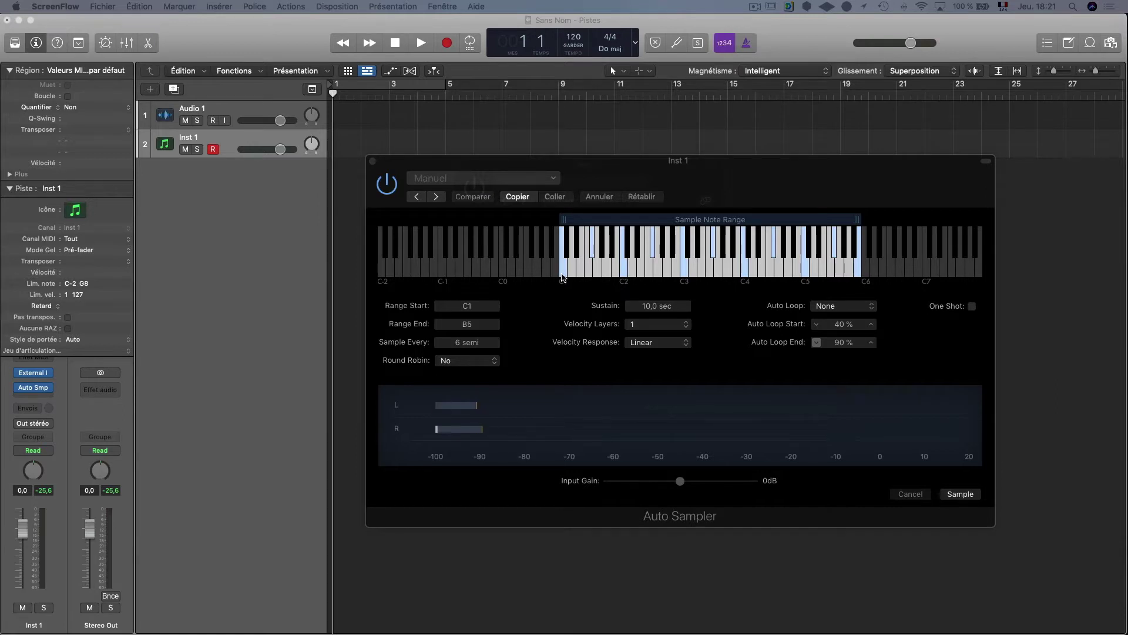
# Set the sample note range from C1 to C#7, with a sample taken every 3 semitones.
pyautogui.moveTo(858, 223); pyautogui.dragTo(927, 233)
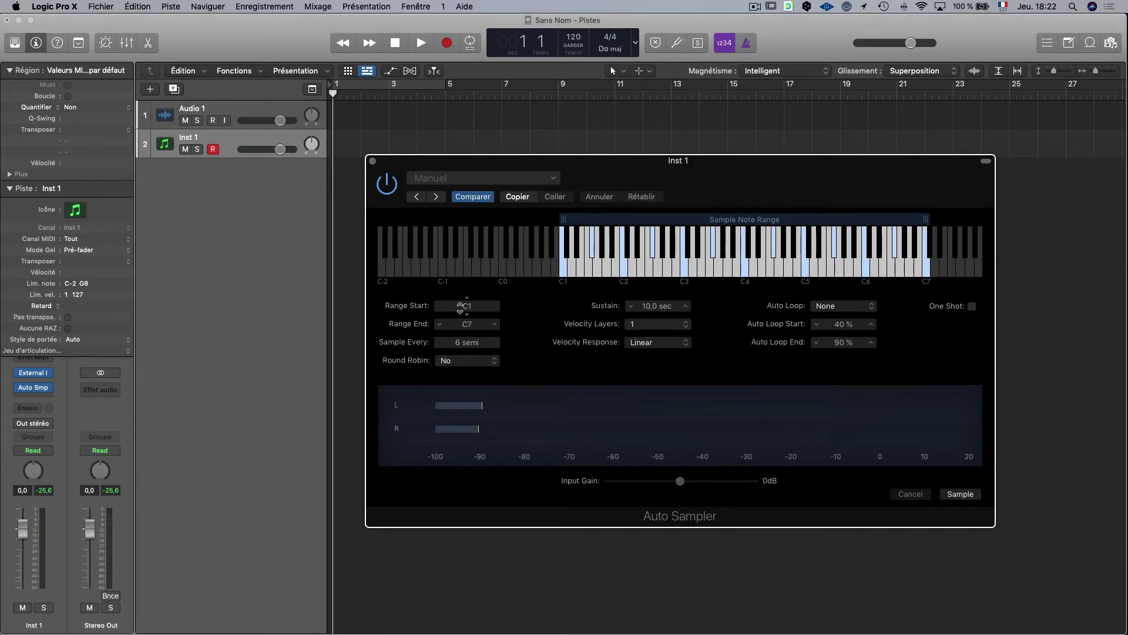
pyautogui.moveTo(566, 221)
pyautogui.mouseDown()
pyautogui.moveTo(586, 221)
pyautogui.moveTo(566, 222)
pyautogui.mouseUp()
pyautogui.moveTo(467, 341); pyautogui.dragTo(470, 347)
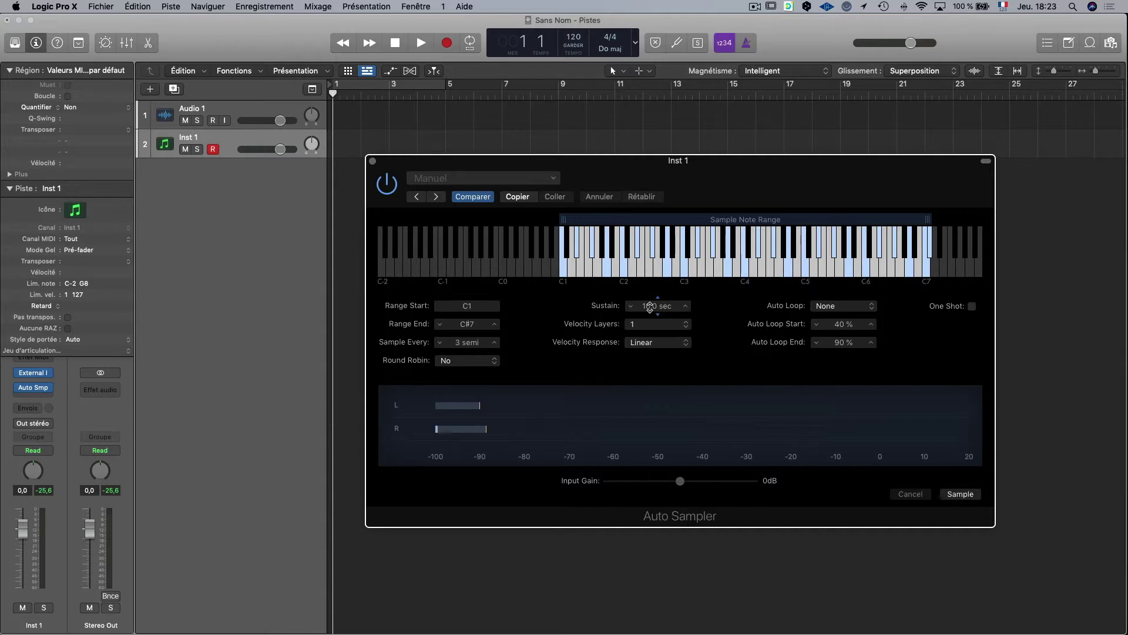
# Set the sustain to 3,0 sec and use 2 velocity layers.
pyautogui.moveTo(649, 306); pyautogui.dragTo(649, 288)
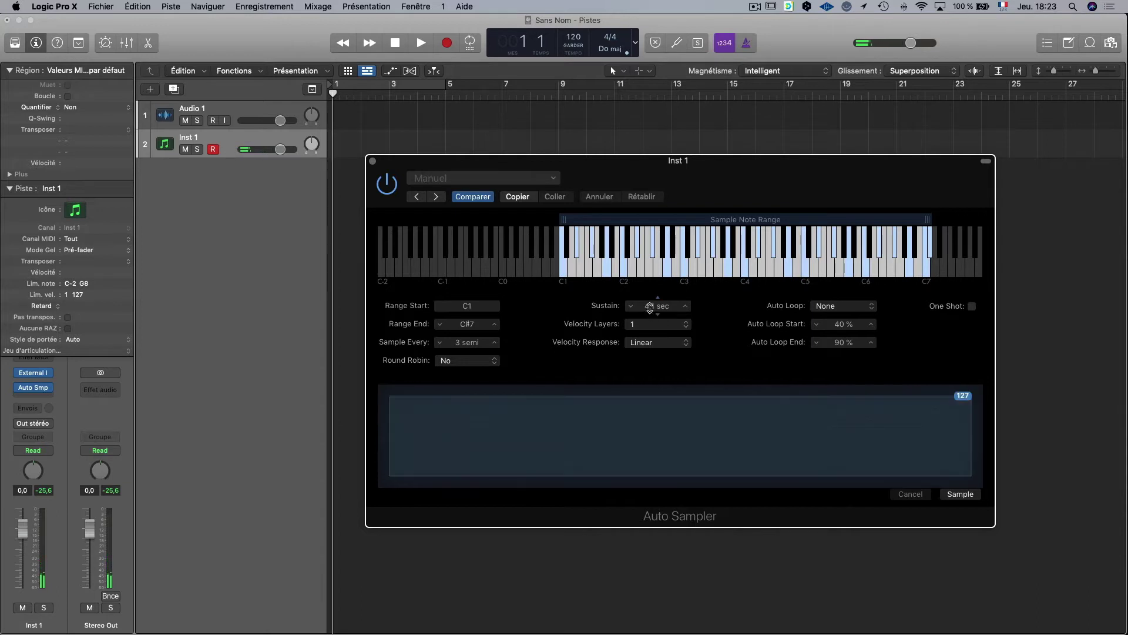
pyautogui.moveTo(650, 309); pyautogui.dragTo(654, 331)
pyautogui.click(656, 327)
pyautogui.click(658, 335)
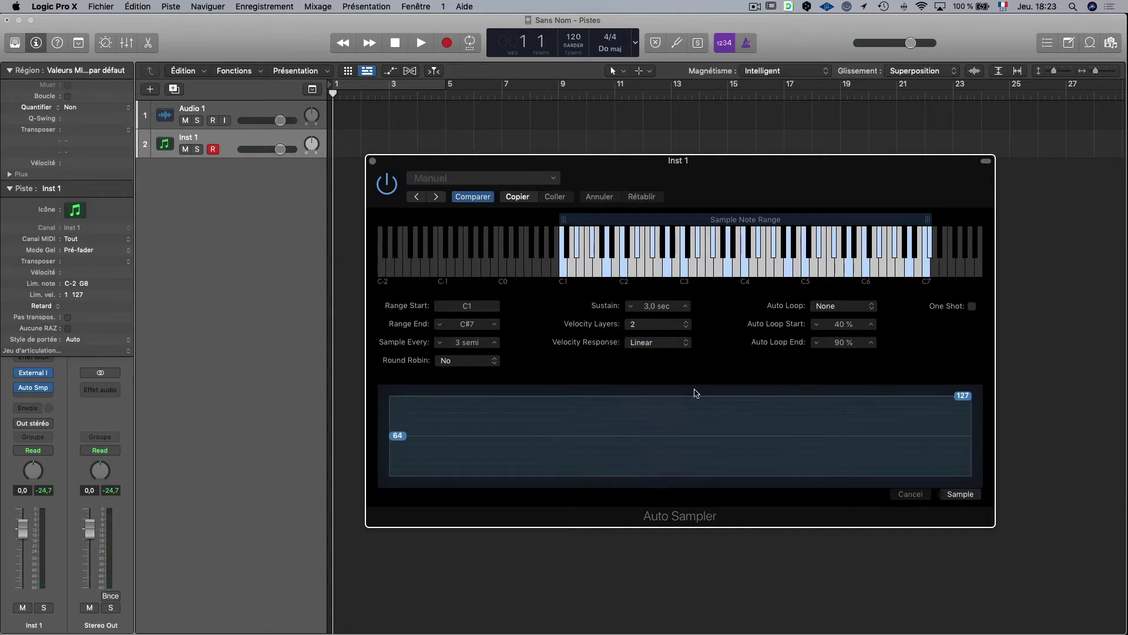
# Lower the softer velocity layer to 29, and switch the velocity response to Exp2.
pyautogui.click(398, 437)
pyautogui.moveTo(399, 439); pyautogui.dragTo(399, 460)
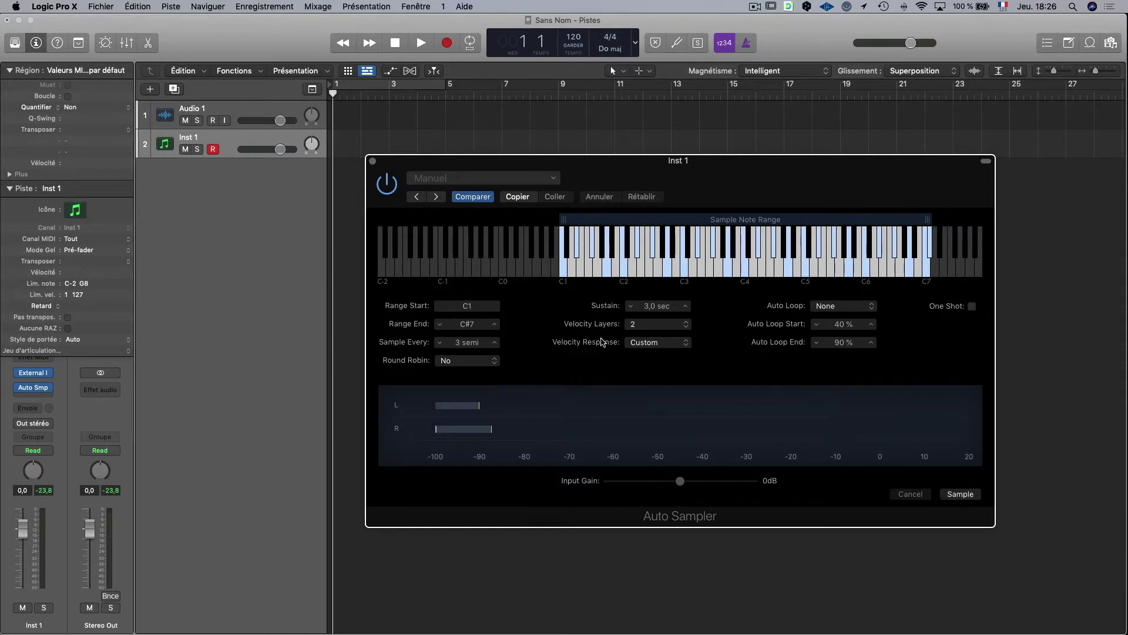
pyautogui.click(654, 344)
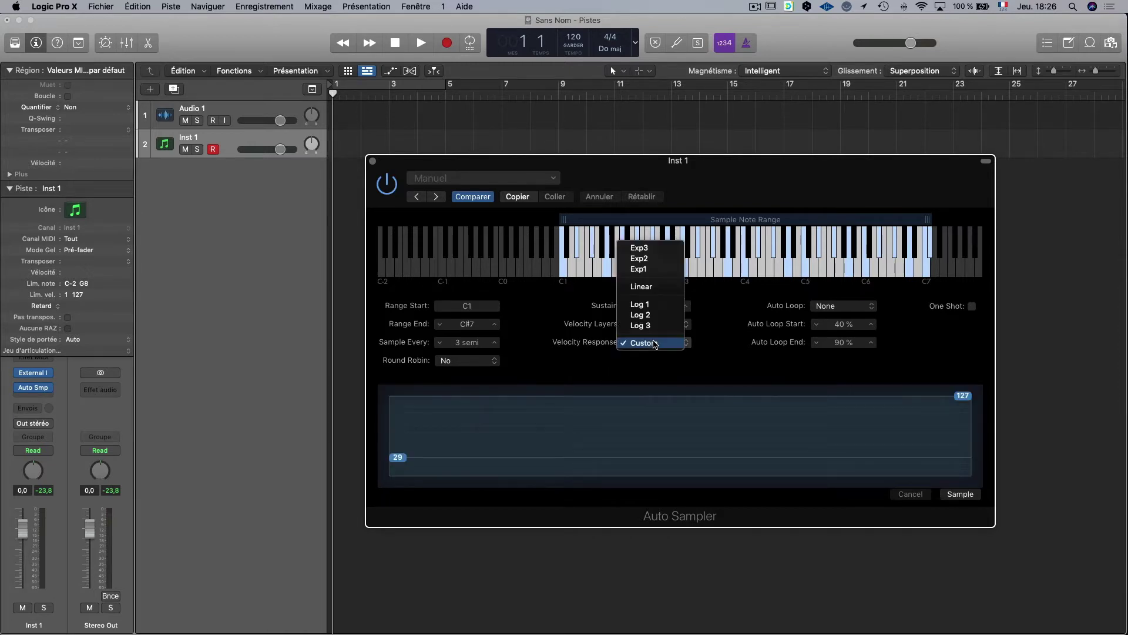
pyautogui.click(639, 258)
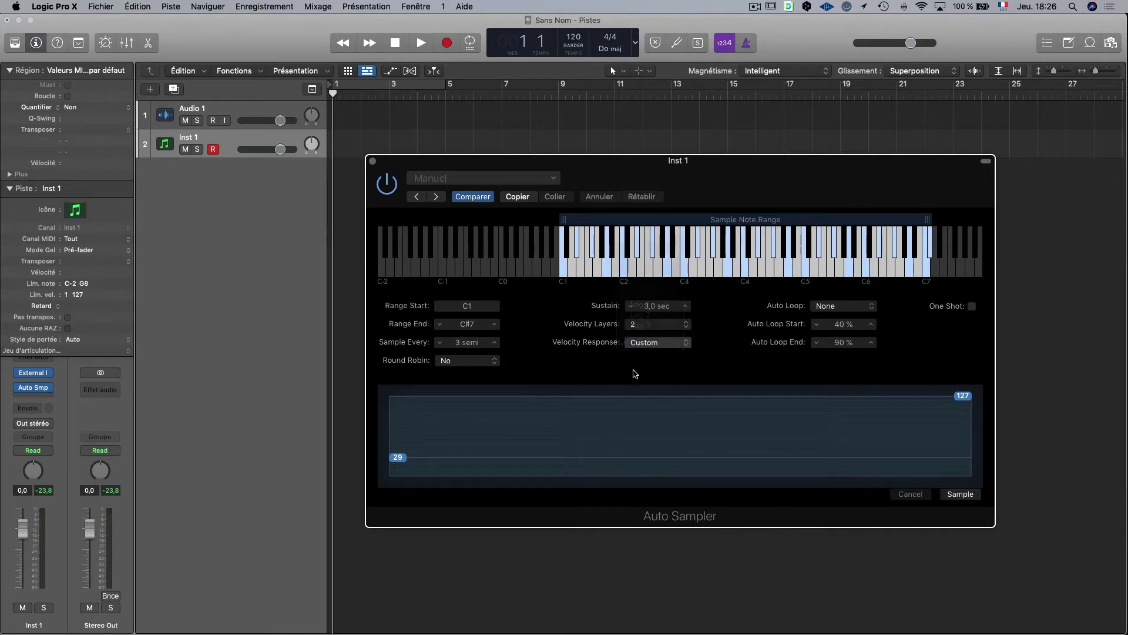
# Use 4 velocity layers with a Custom response, and lower the softest layer to 24.
pyautogui.click(685, 323)
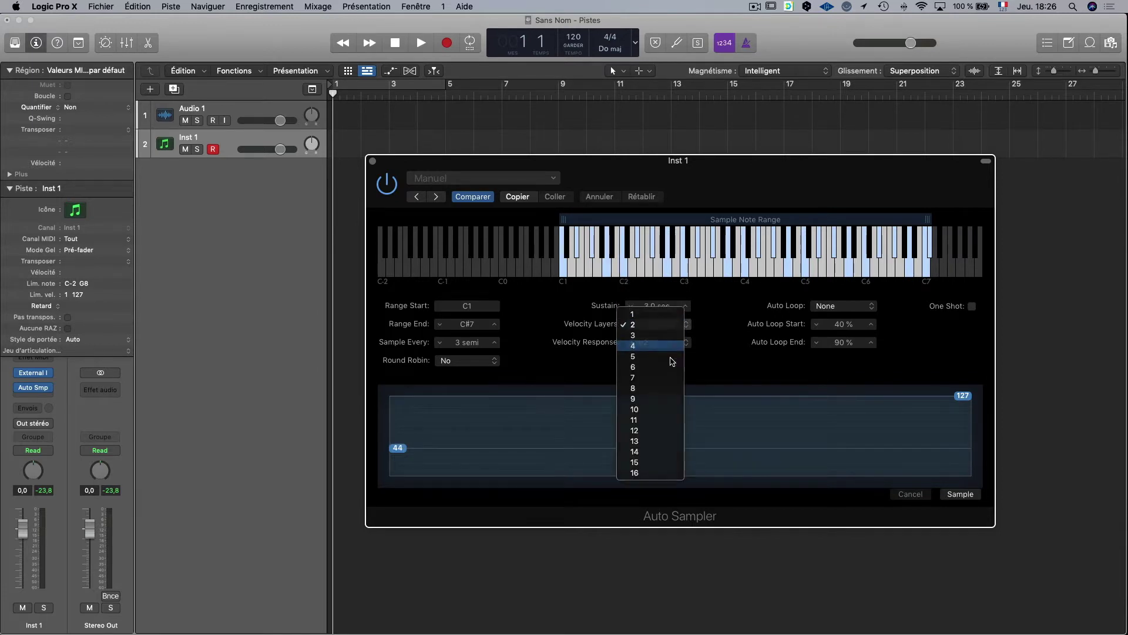
pyautogui.click(644, 351)
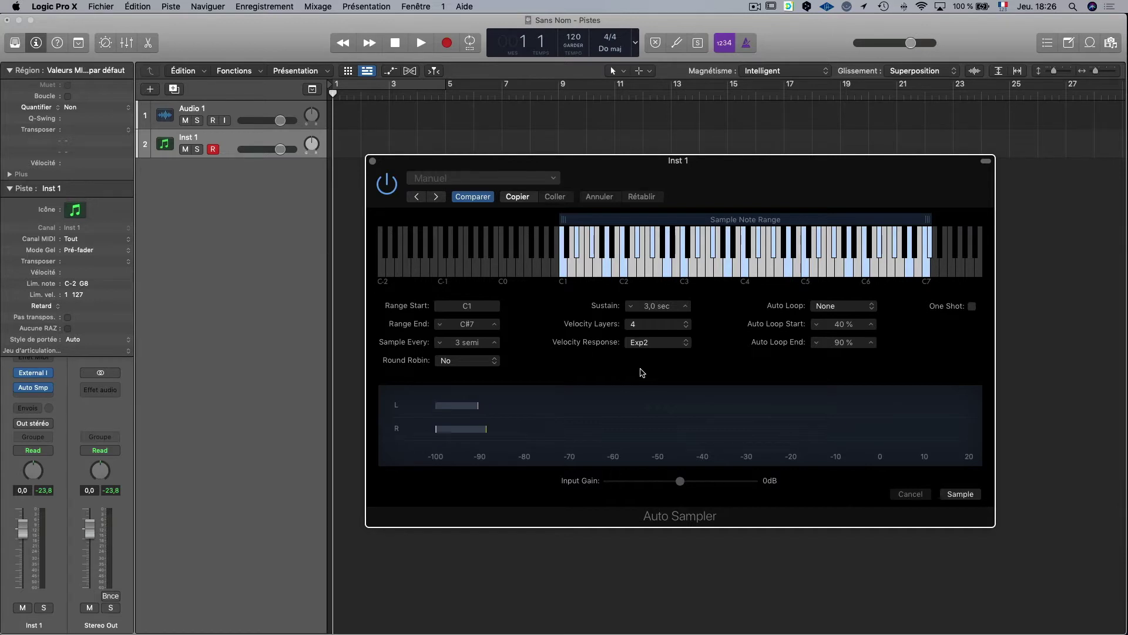
pyautogui.click(658, 343)
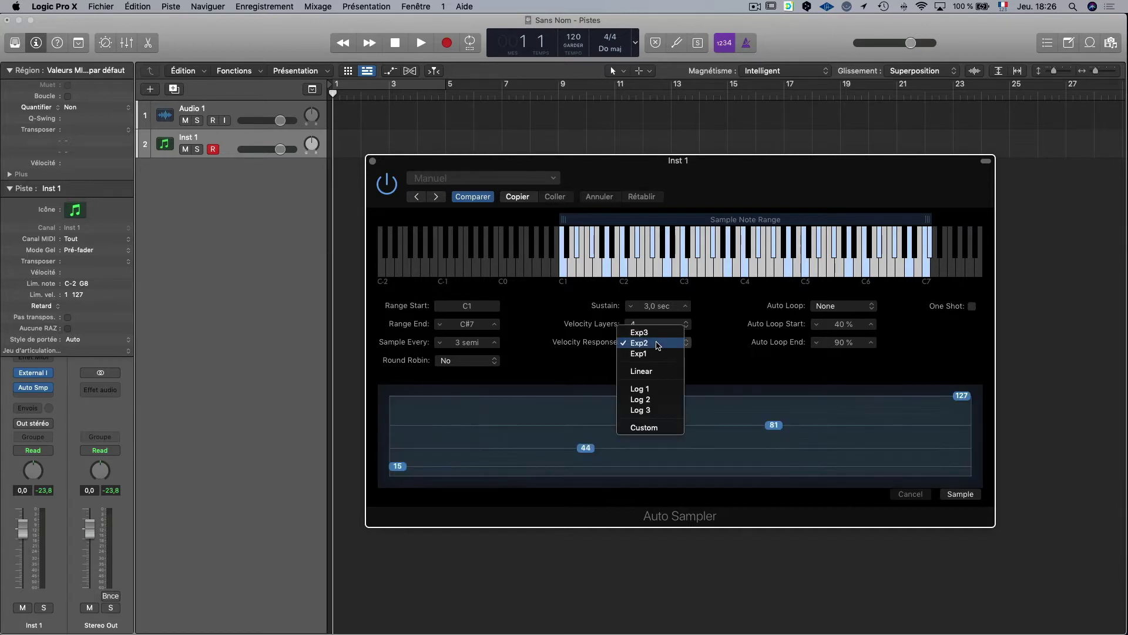
pyautogui.click(644, 428)
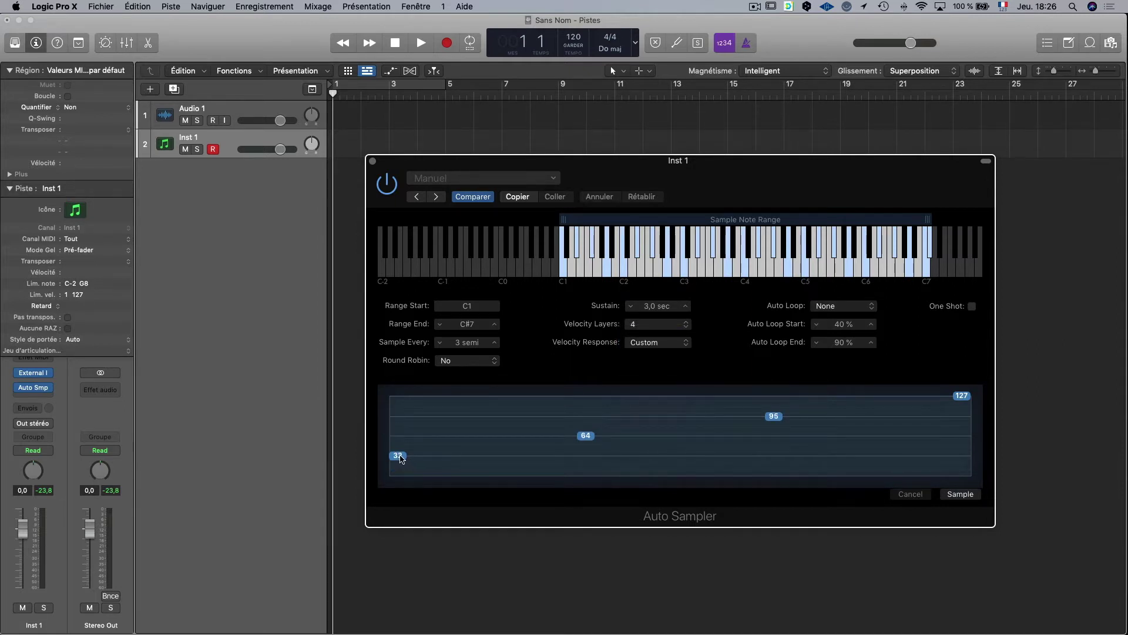
pyautogui.moveTo(402, 458); pyautogui.dragTo(399, 460)
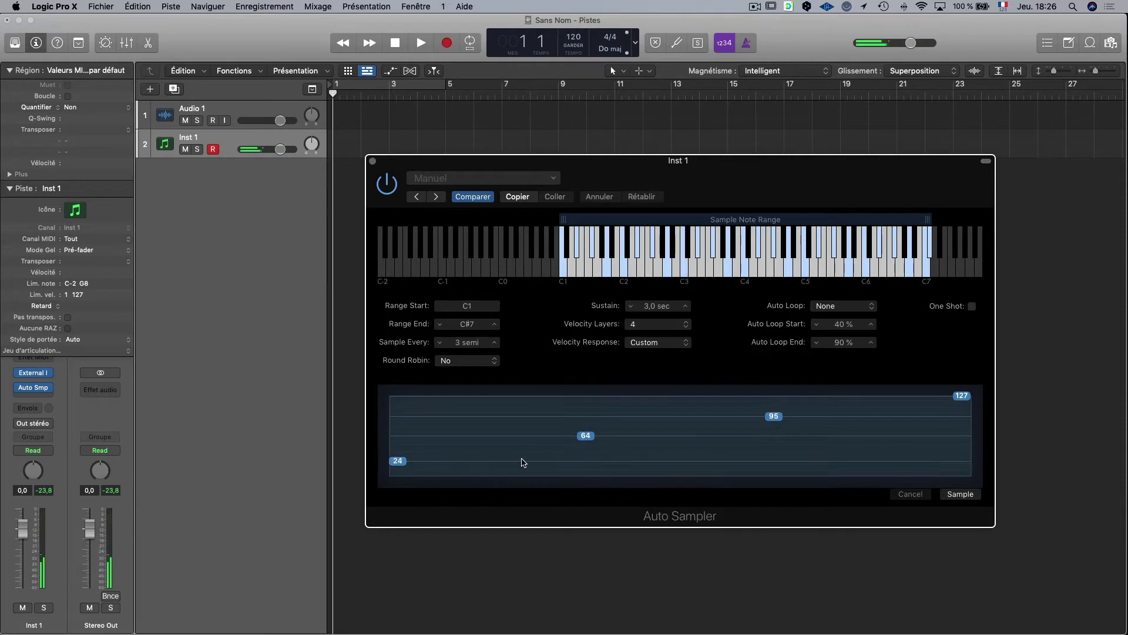
# Try the Linear and Log 1 velocity responses on the four layers.
pyautogui.click(665, 343)
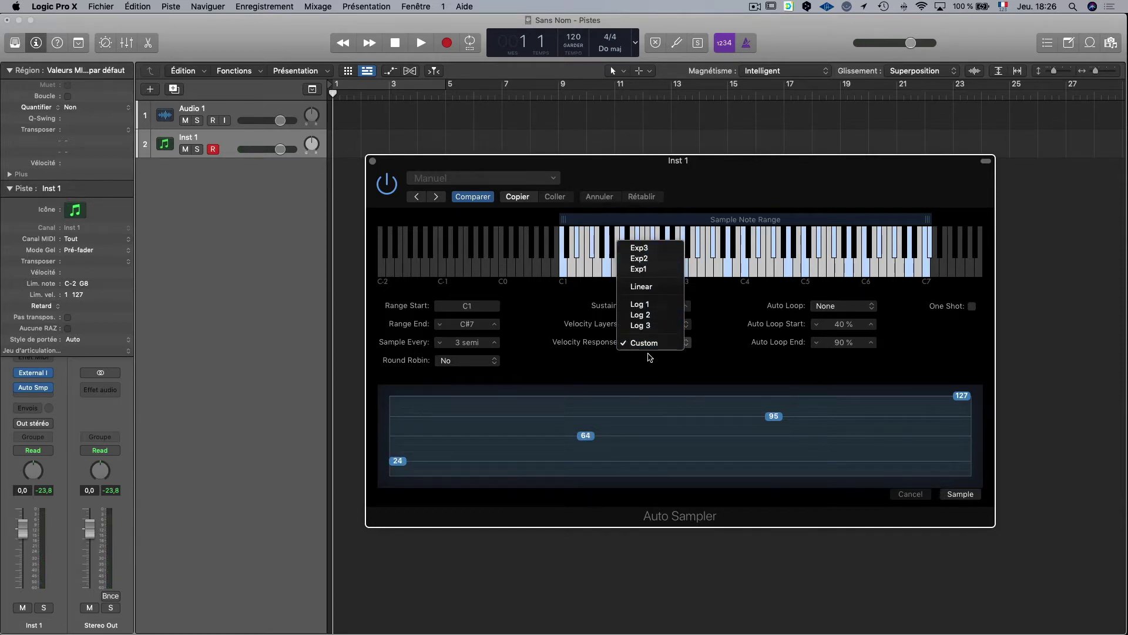
pyautogui.click(641, 287)
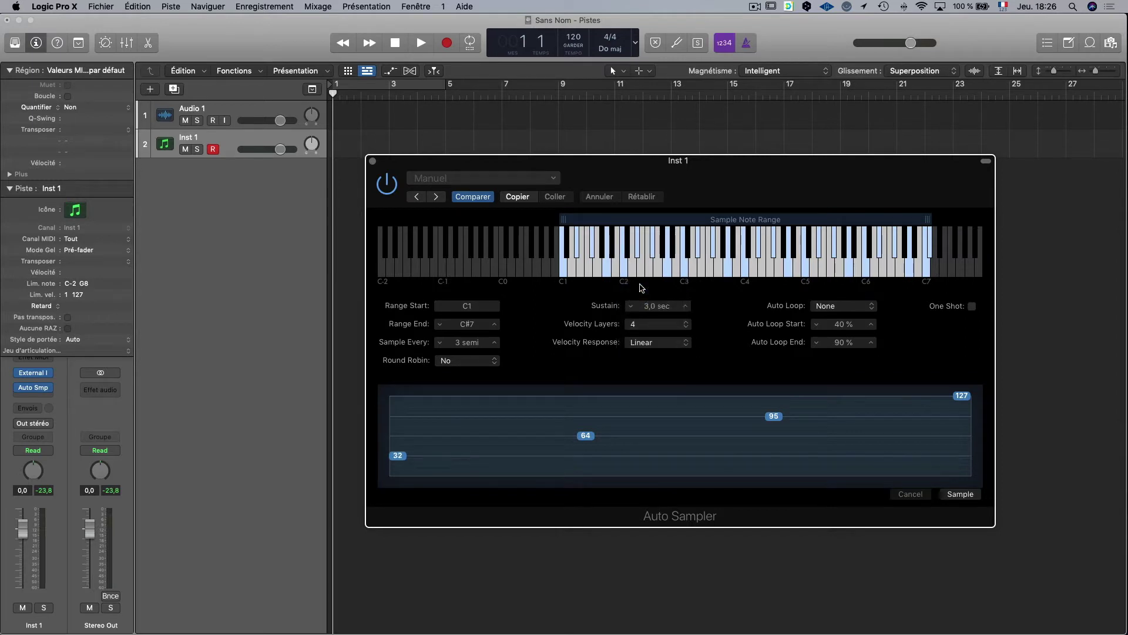
pyautogui.click(659, 327)
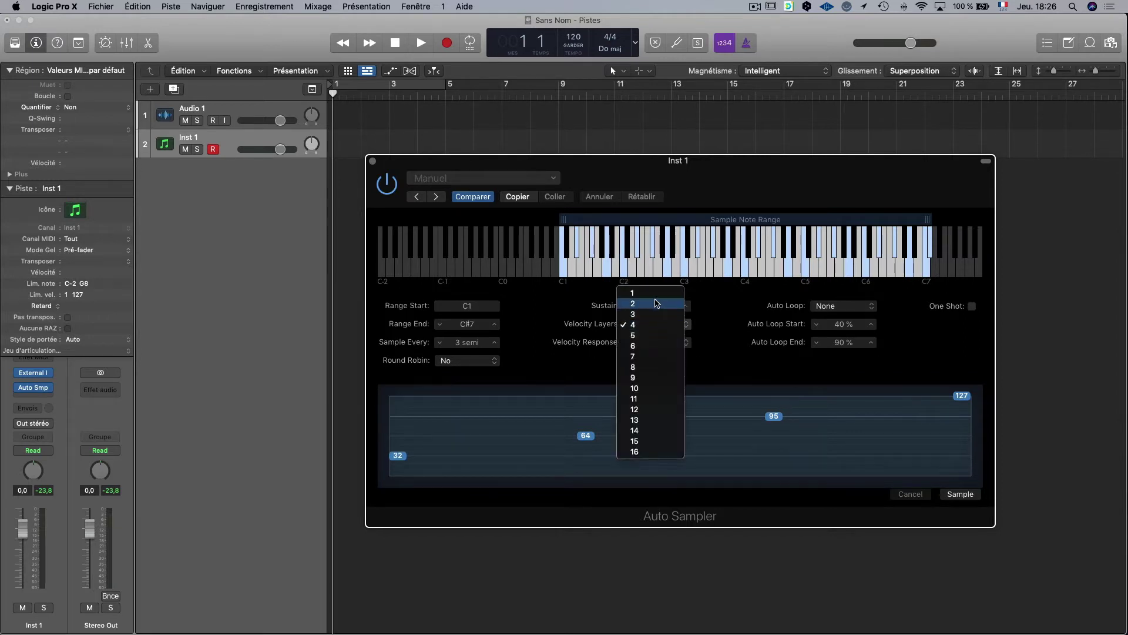
pyautogui.click(555, 350)
pyautogui.click(670, 345)
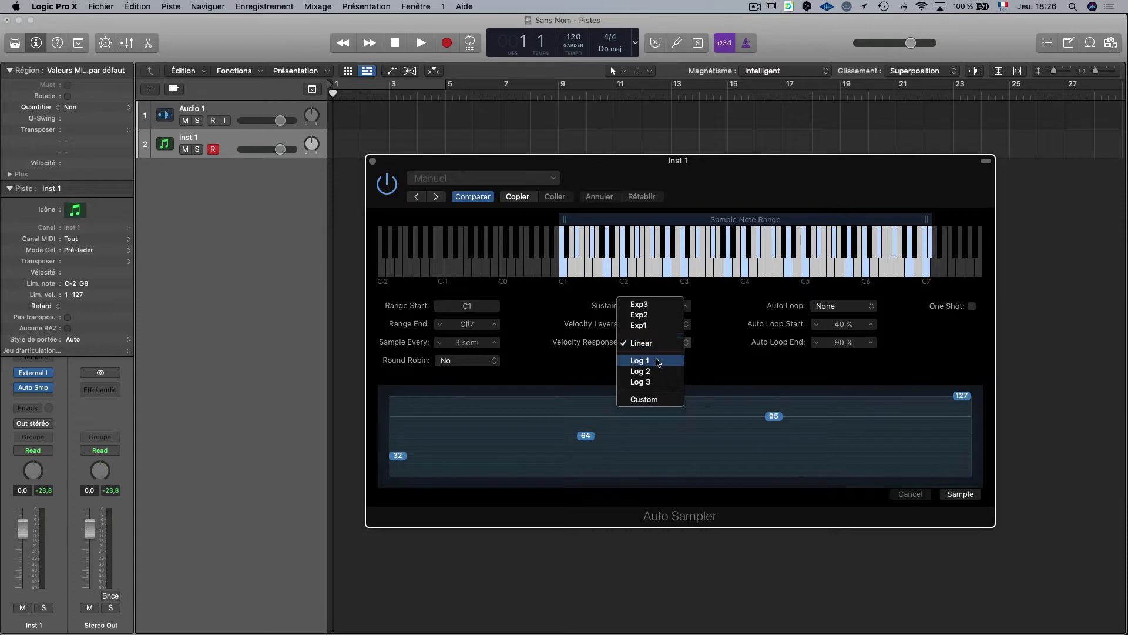
pyautogui.click(658, 363)
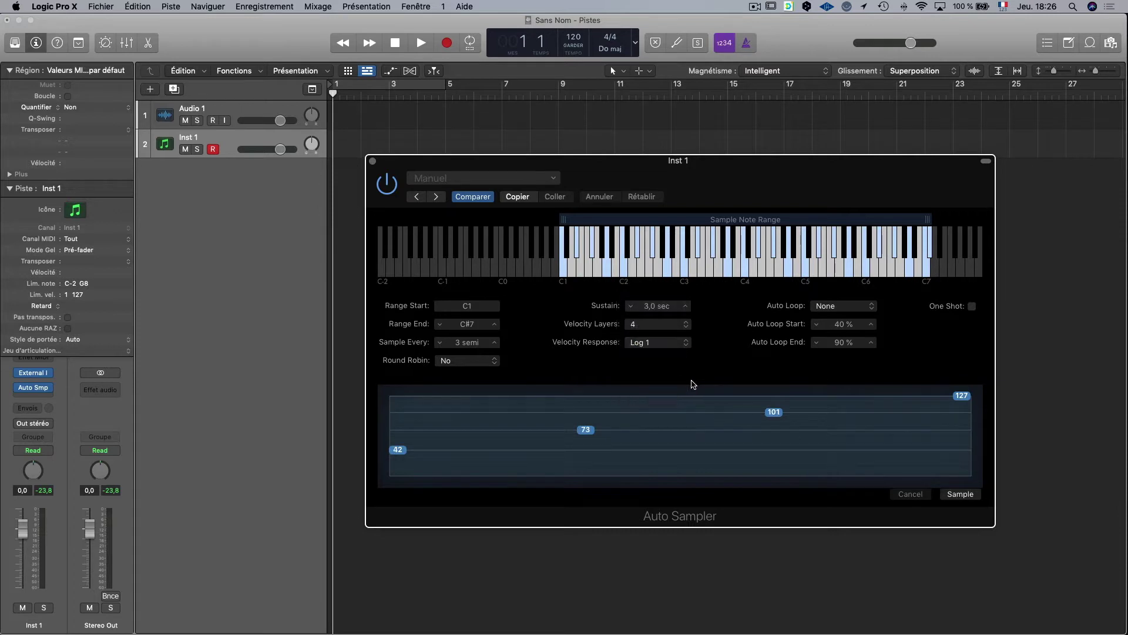
# Set a Custom velocity response with 2 velocity layers, and lower the softer layer to 27.
pyautogui.click(667, 346)
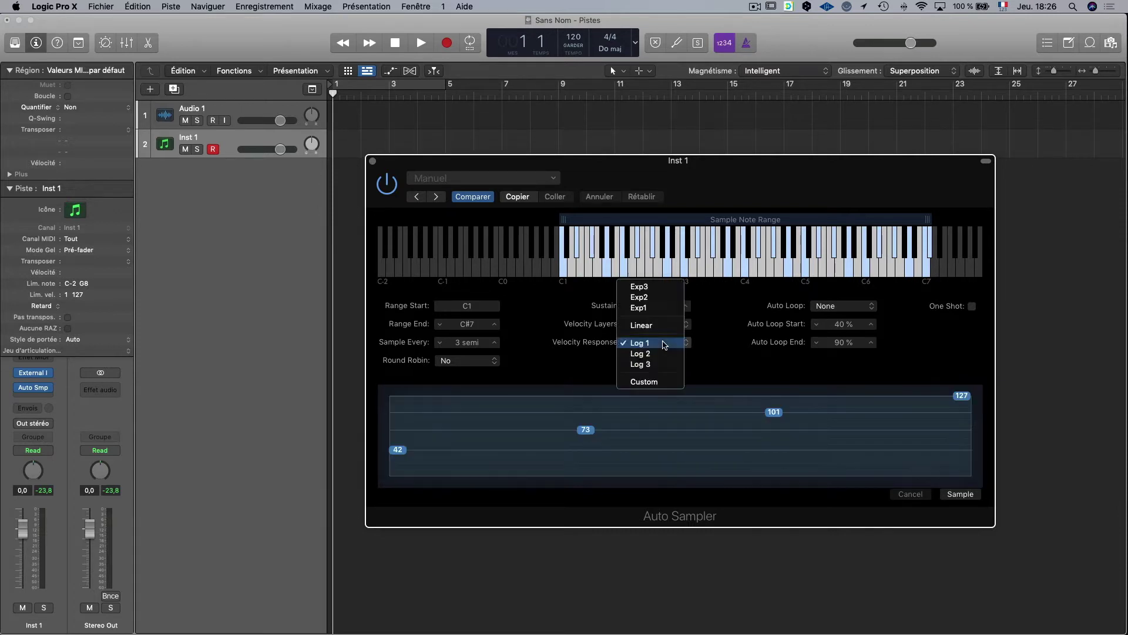
pyautogui.click(647, 383)
pyautogui.click(685, 326)
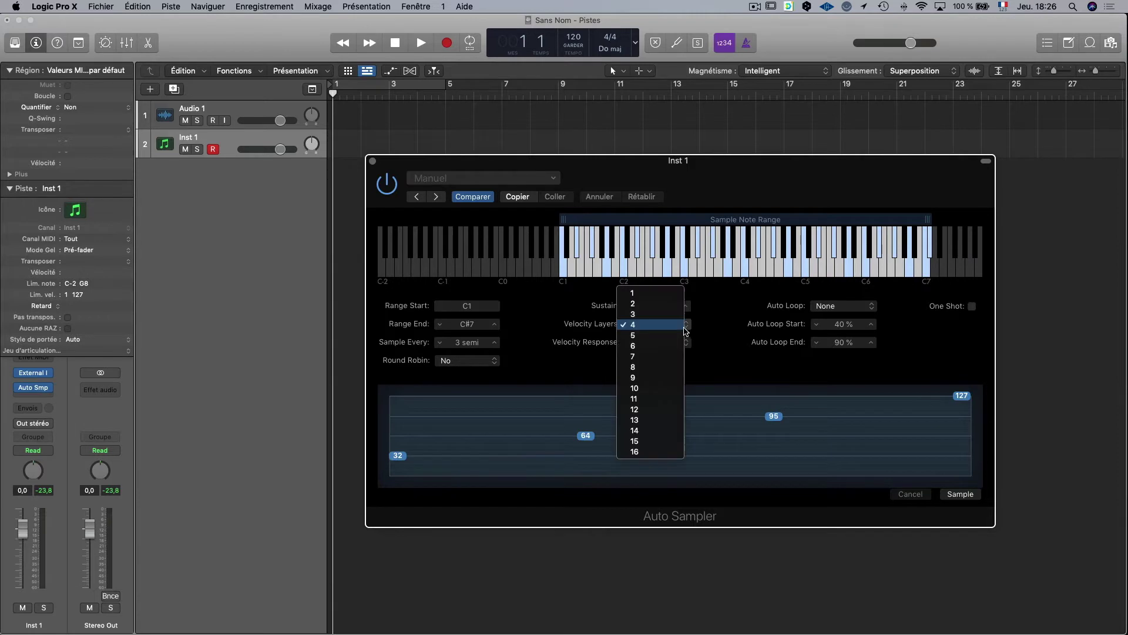
pyautogui.click(646, 304)
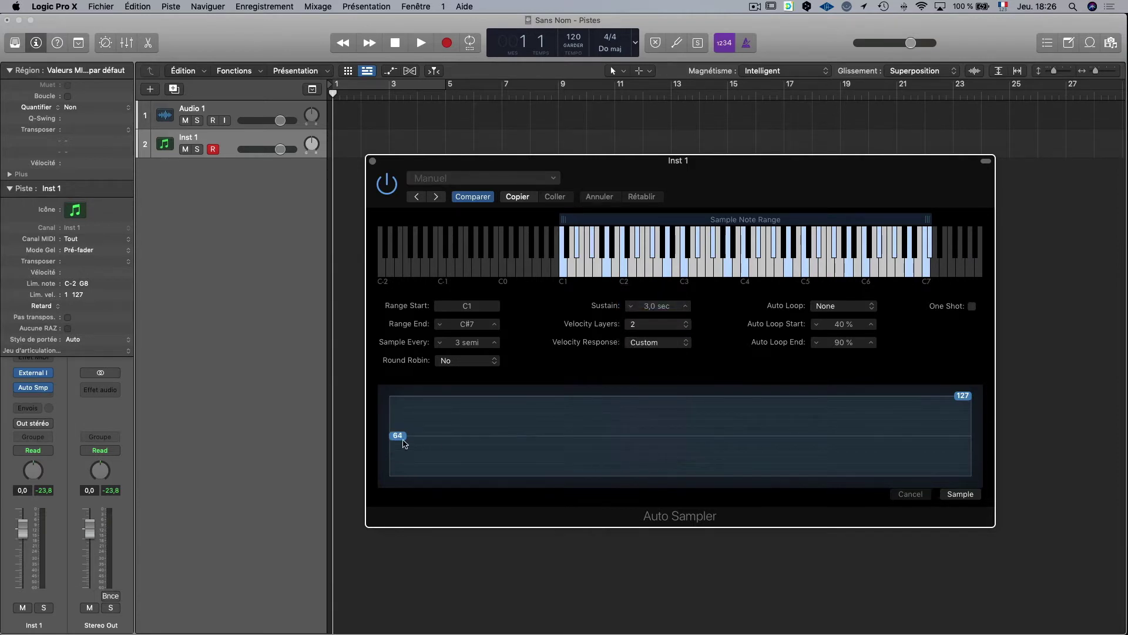
pyautogui.moveTo(397, 435); pyautogui.dragTo(398, 461)
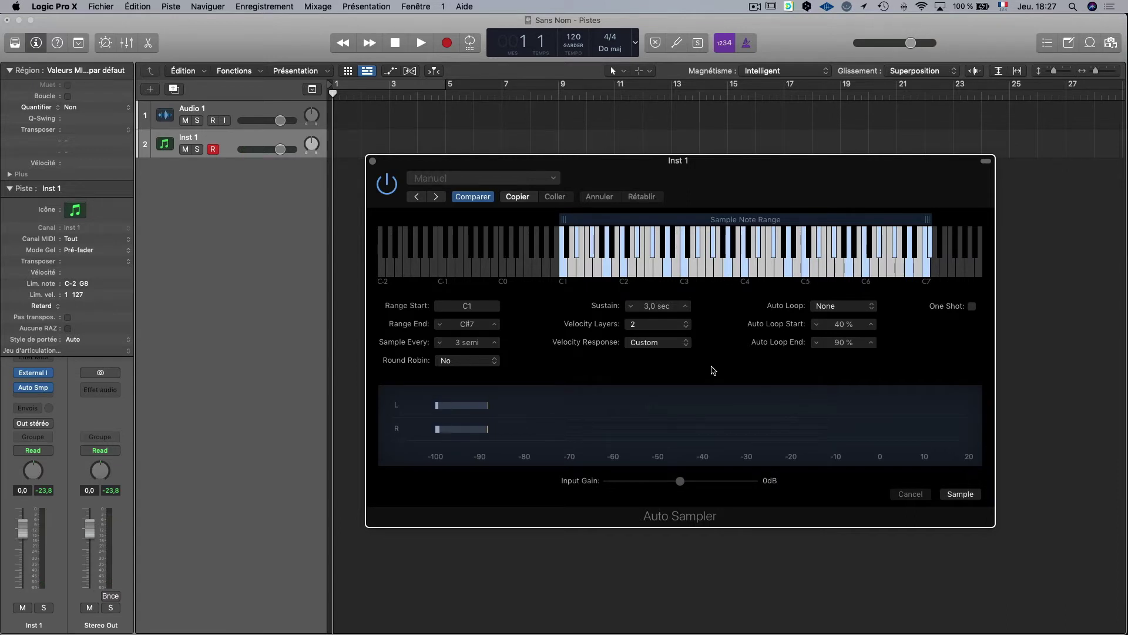
# Set Auto Loop to Penrose Machine and sample the synth as Korg Tapis.exs in the Auto Sampled folder, closing Auto Sampler when finished.
pyautogui.click(844, 306)
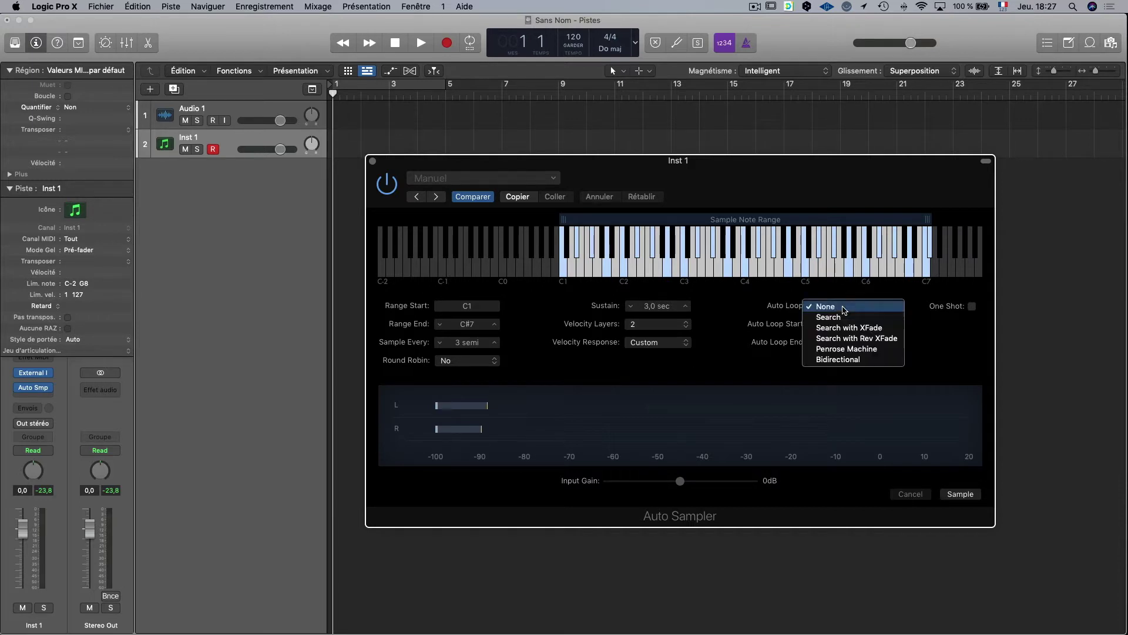
pyautogui.click(844, 352)
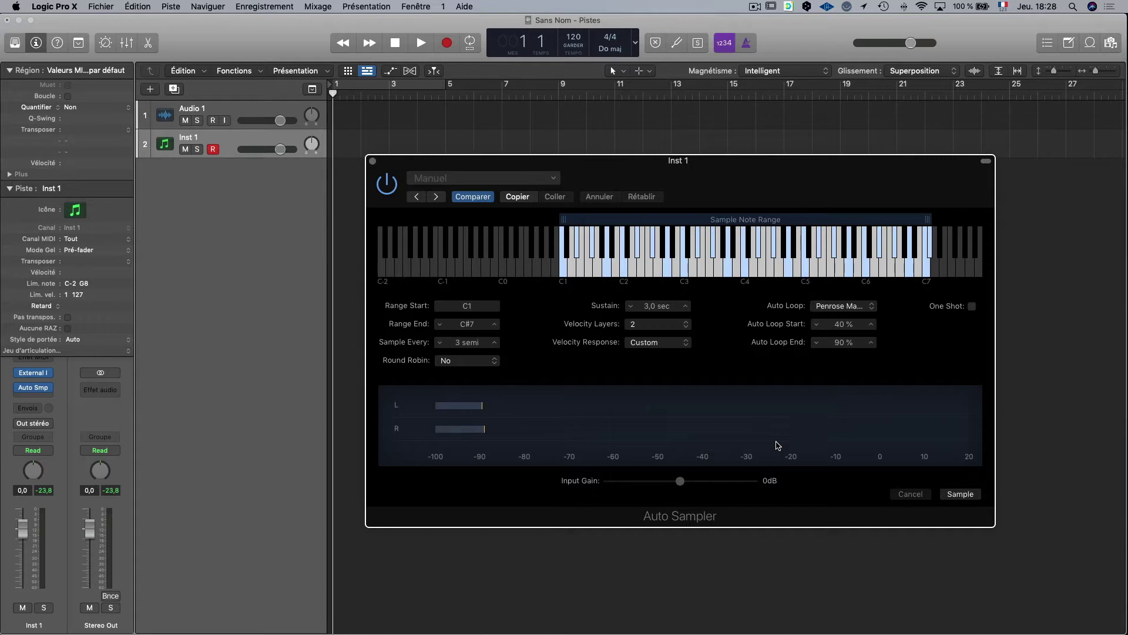
pyautogui.click(962, 495)
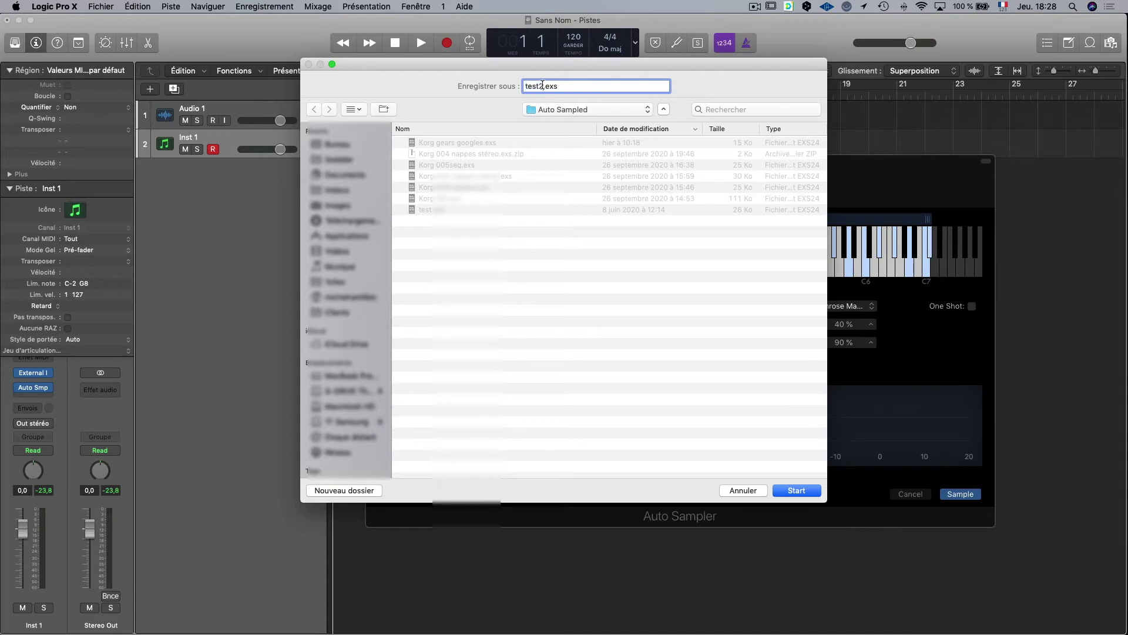
pyautogui.write('Korg Tapisd')
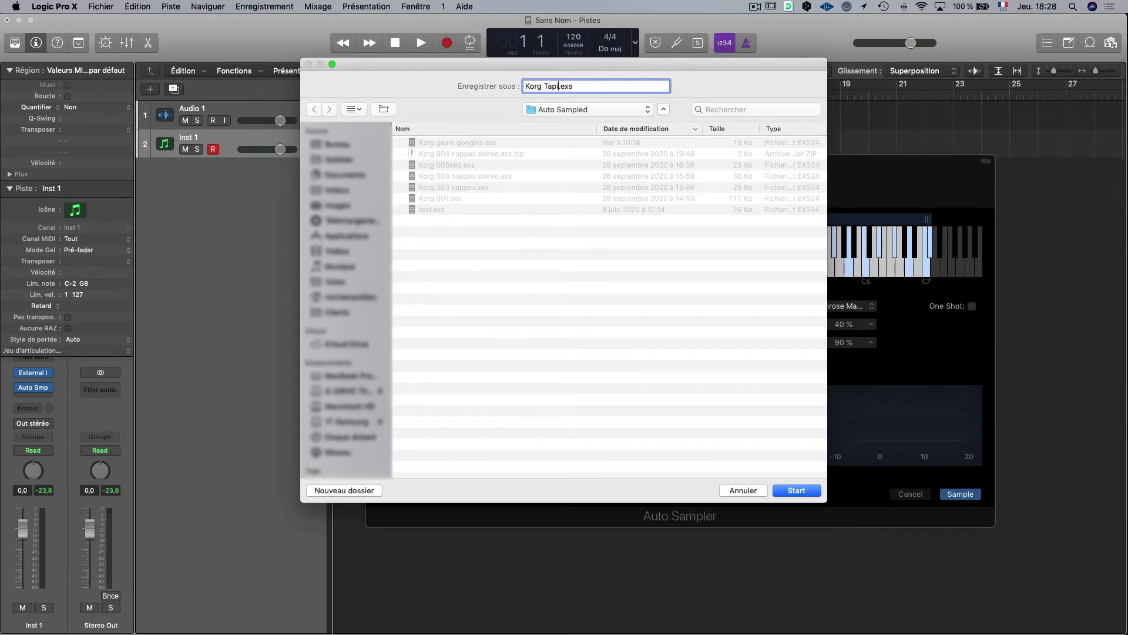
pyautogui.press('BackSpace')
pyautogui.click(796, 490)
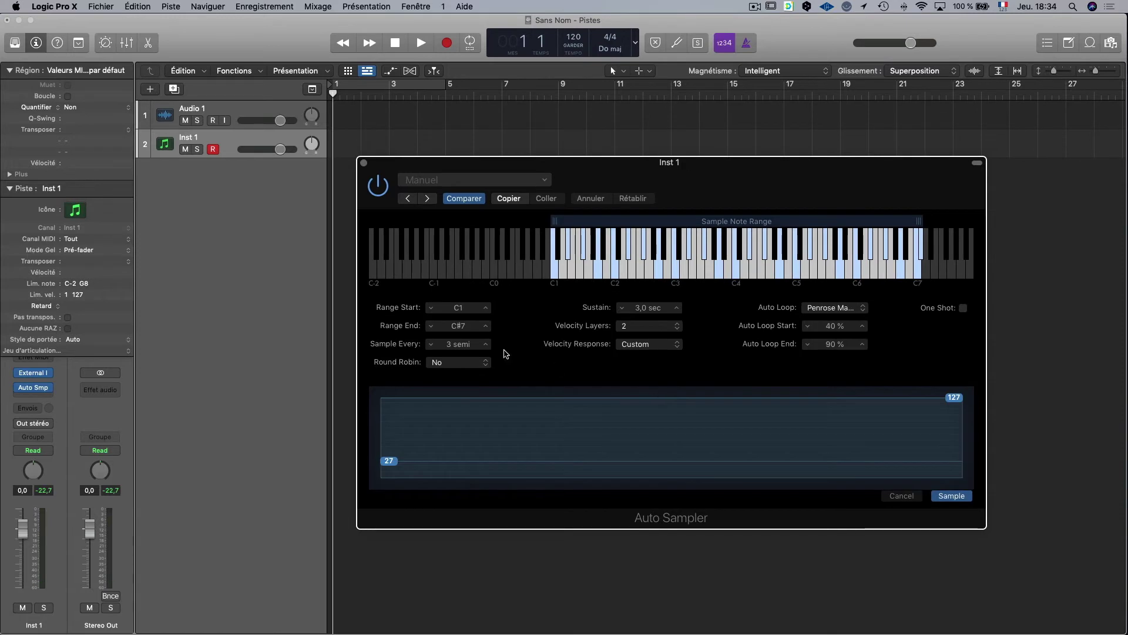
pyautogui.click(364, 162)
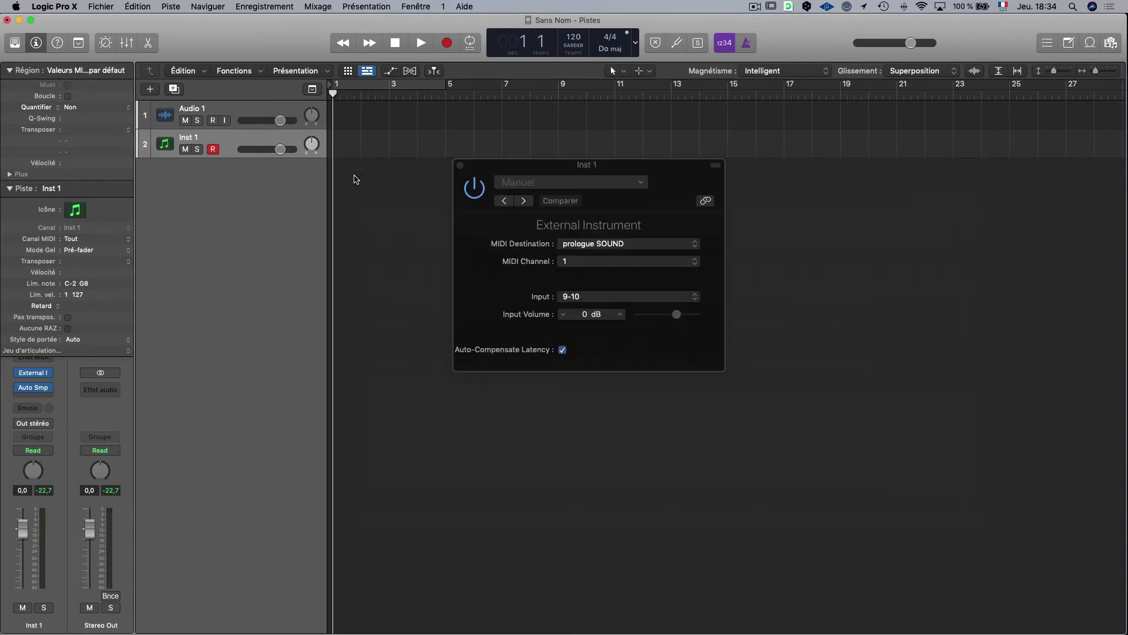
# Create one software instrument track with a stereo Sampler (Multi-Sample), close the External Instrument window and hide the library.
pyautogui.click(150, 89)
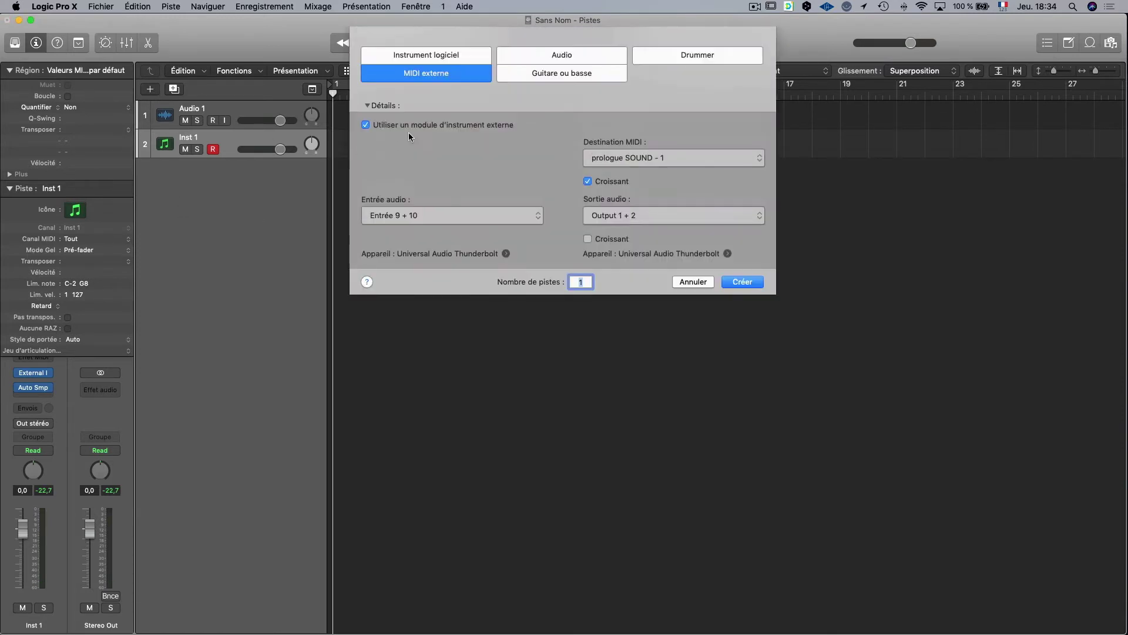
pyautogui.click(429, 57)
pyautogui.click(426, 141)
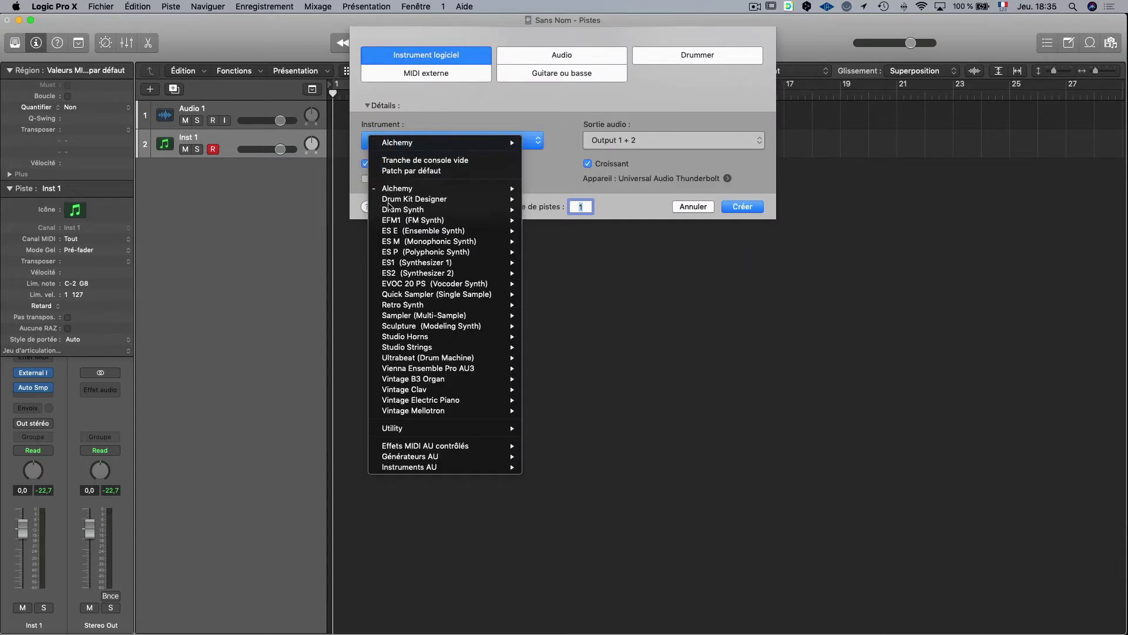
pyautogui.moveTo(423, 317)
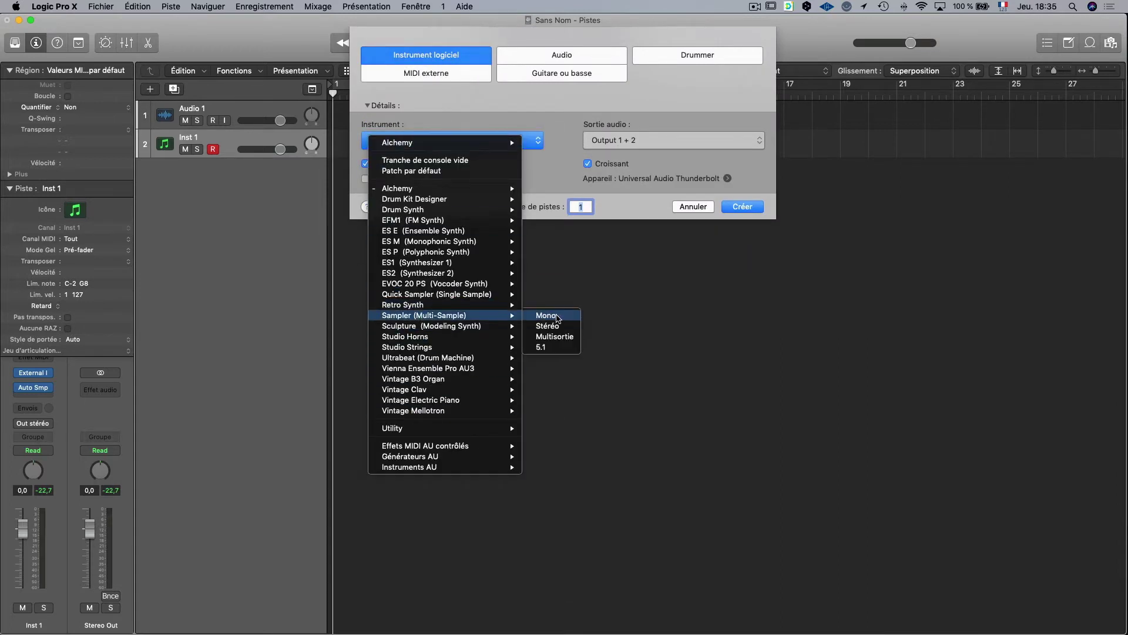
pyautogui.click(556, 328)
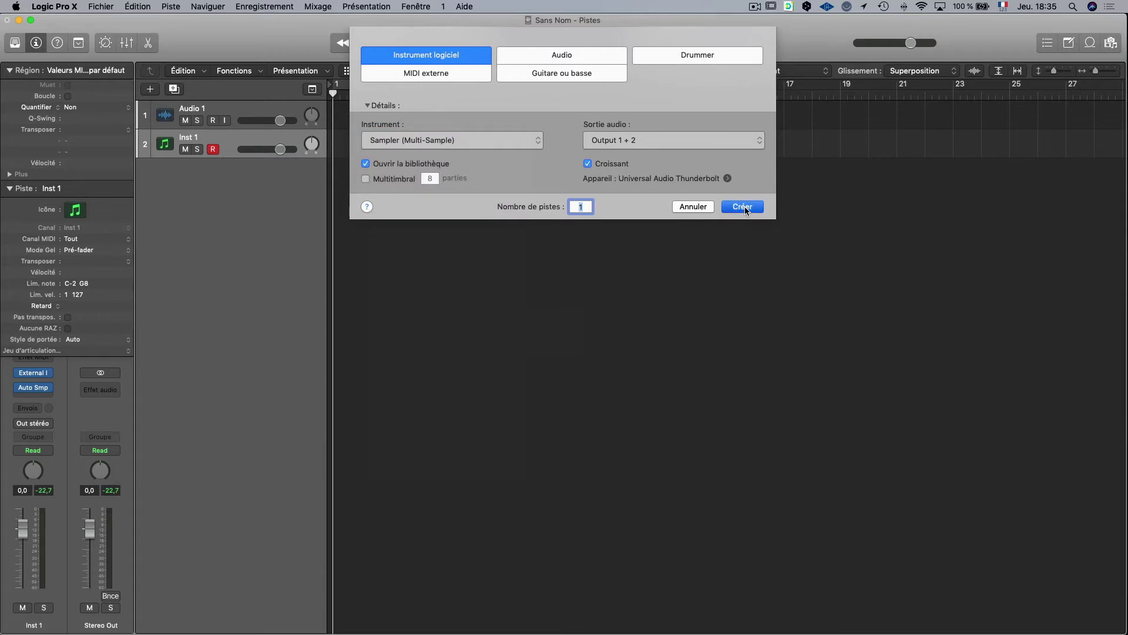
pyautogui.click(742, 206)
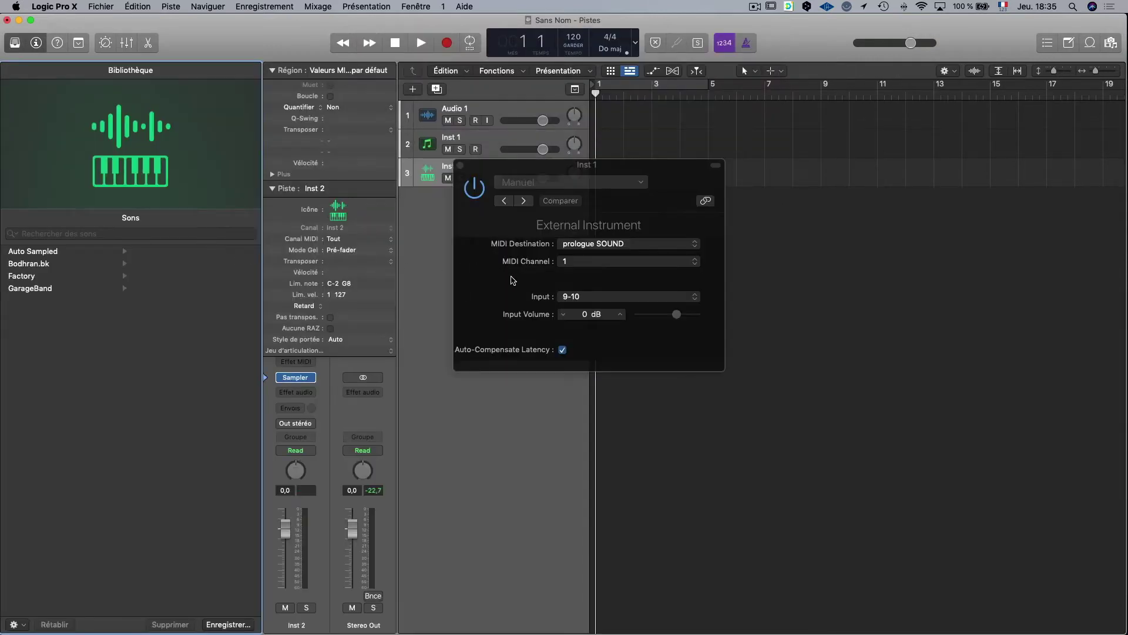
pyautogui.click(460, 166)
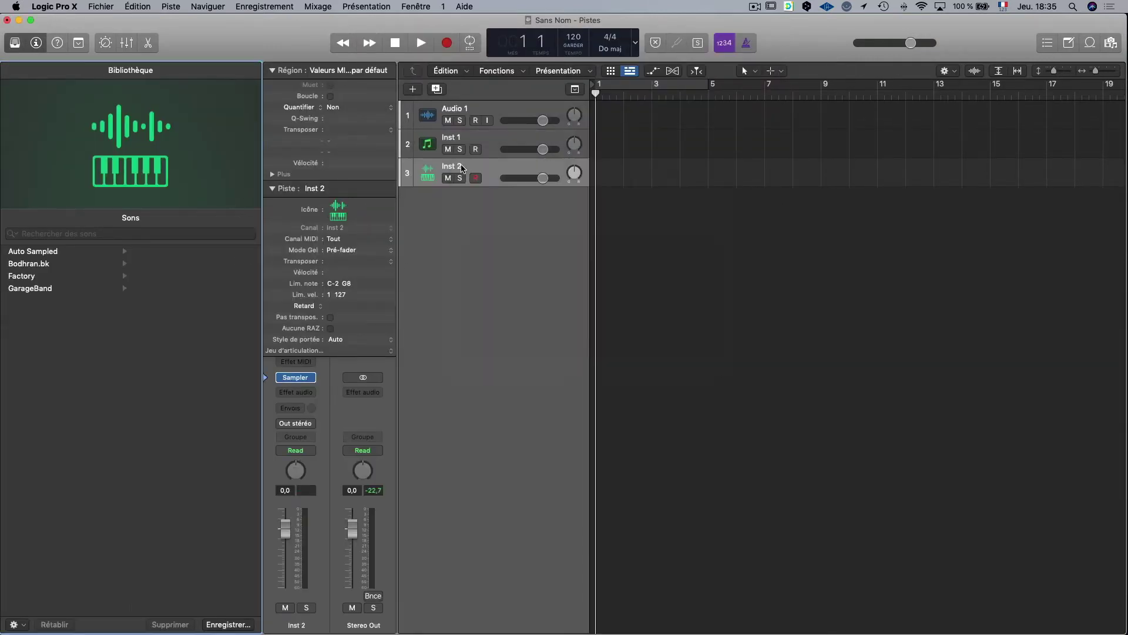
pyautogui.press('y')
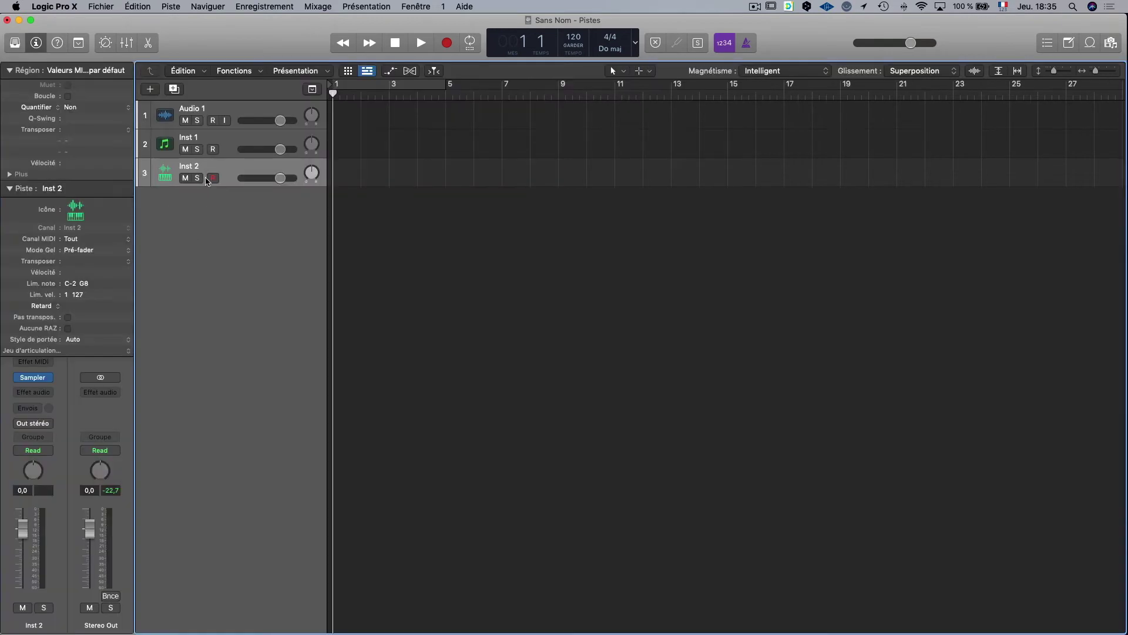
# Load the Korg Tapis instrument from the Auto Sampled folder into the new track's Sampler.
pyautogui.click(34, 377)
pyautogui.click(451, 182)
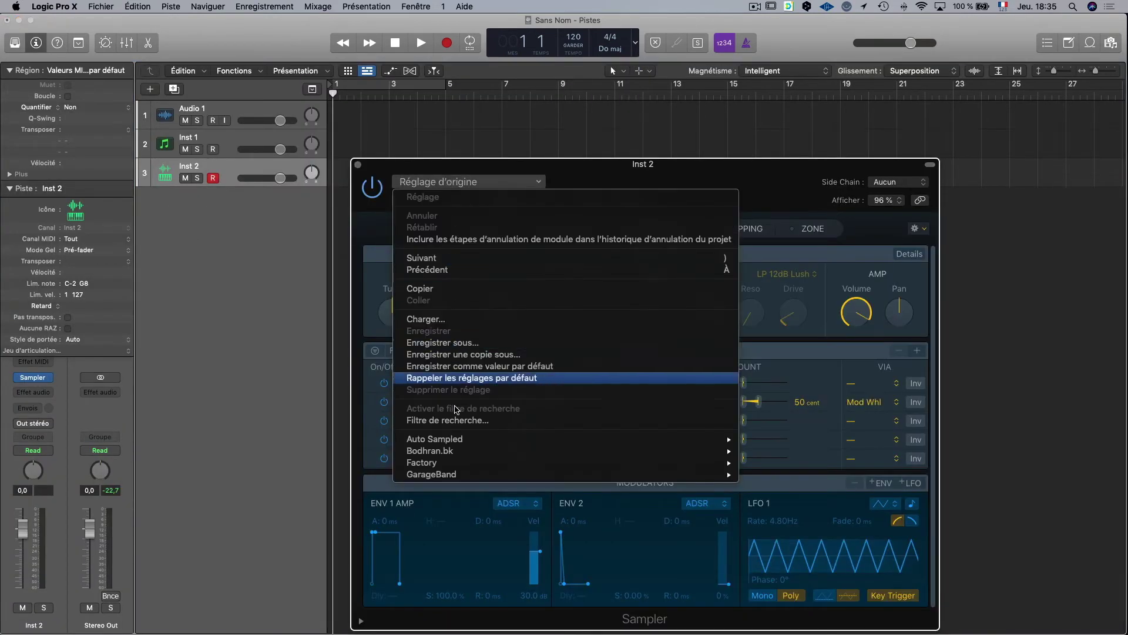
pyautogui.moveTo(446, 443)
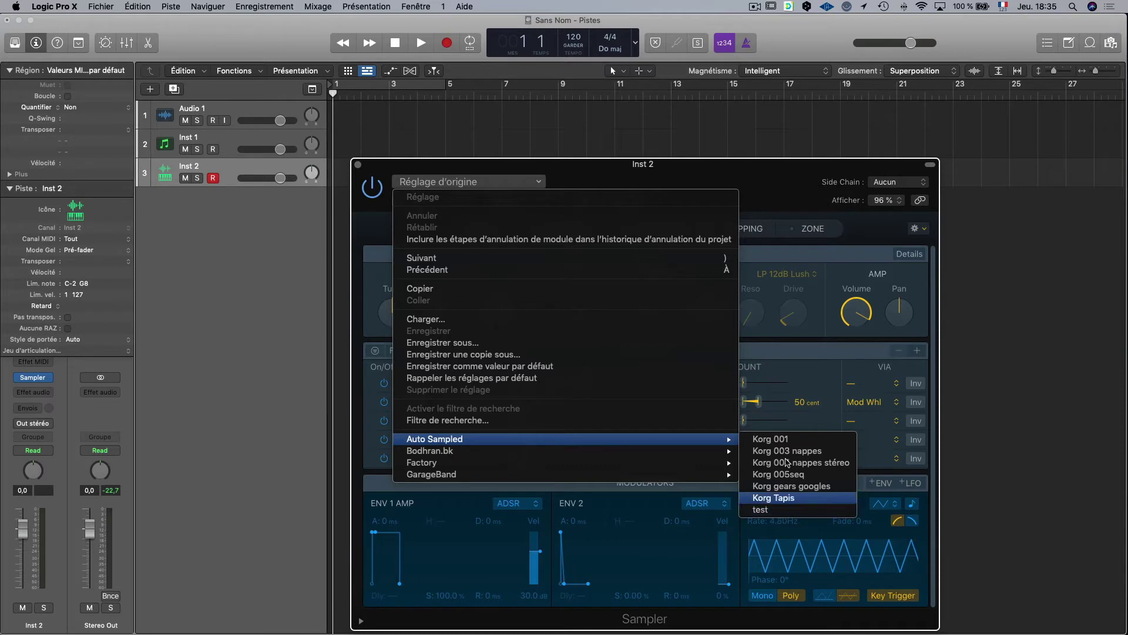
pyautogui.click(780, 501)
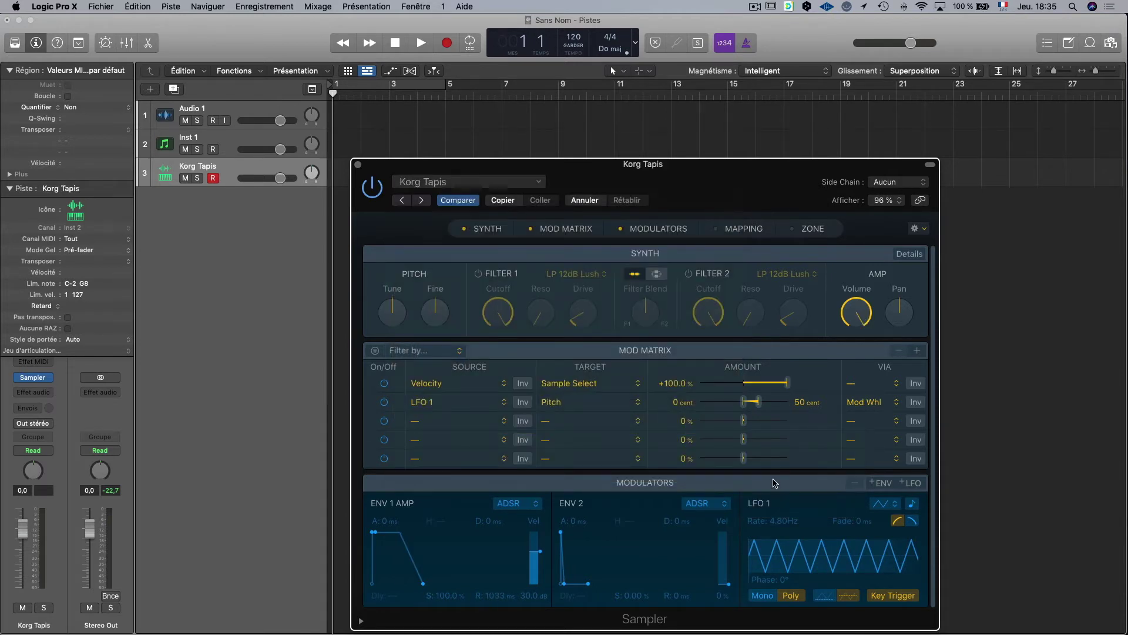
pyautogui.moveTo(601, 166); pyautogui.dragTo(651, 70)
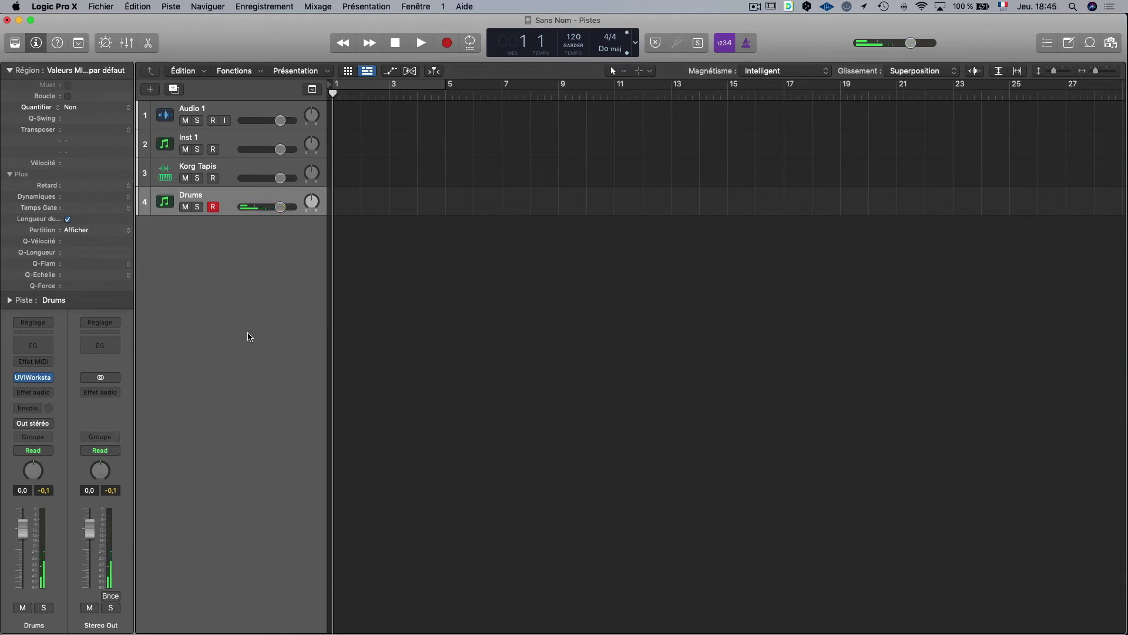
# Insert a stereo Auto Sampler on the Drums track, set to sample every 1 semitone from C1 to D#2.
pyautogui.click(34, 392)
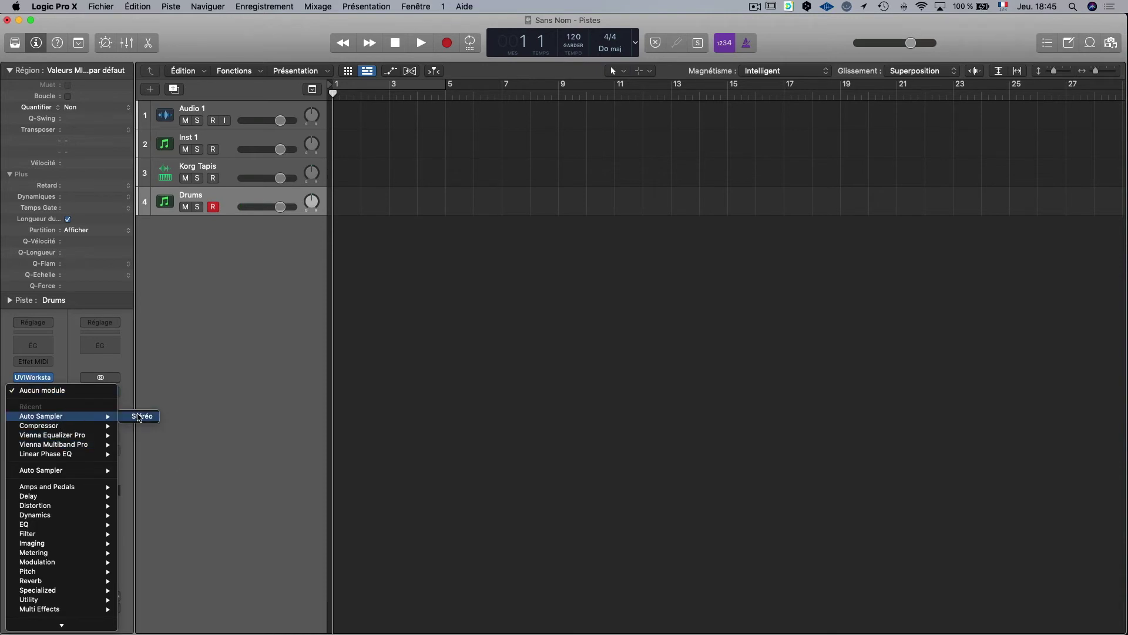
pyautogui.click(138, 417)
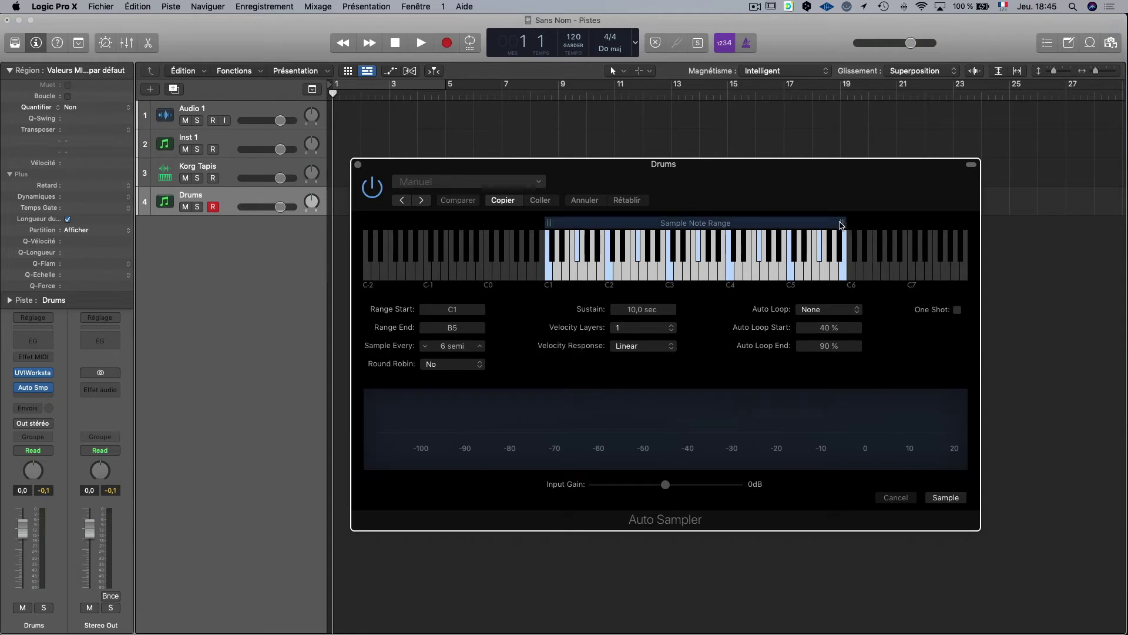
pyautogui.moveTo(842, 224); pyautogui.dragTo(622, 250)
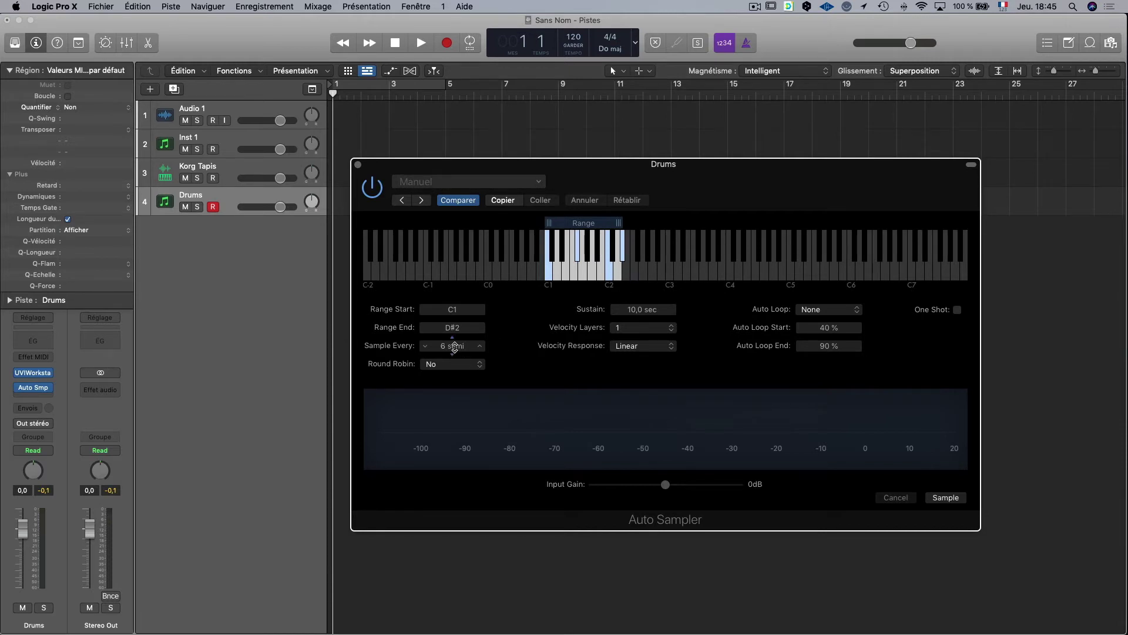
pyautogui.moveTo(454, 346); pyautogui.dragTo(454, 360)
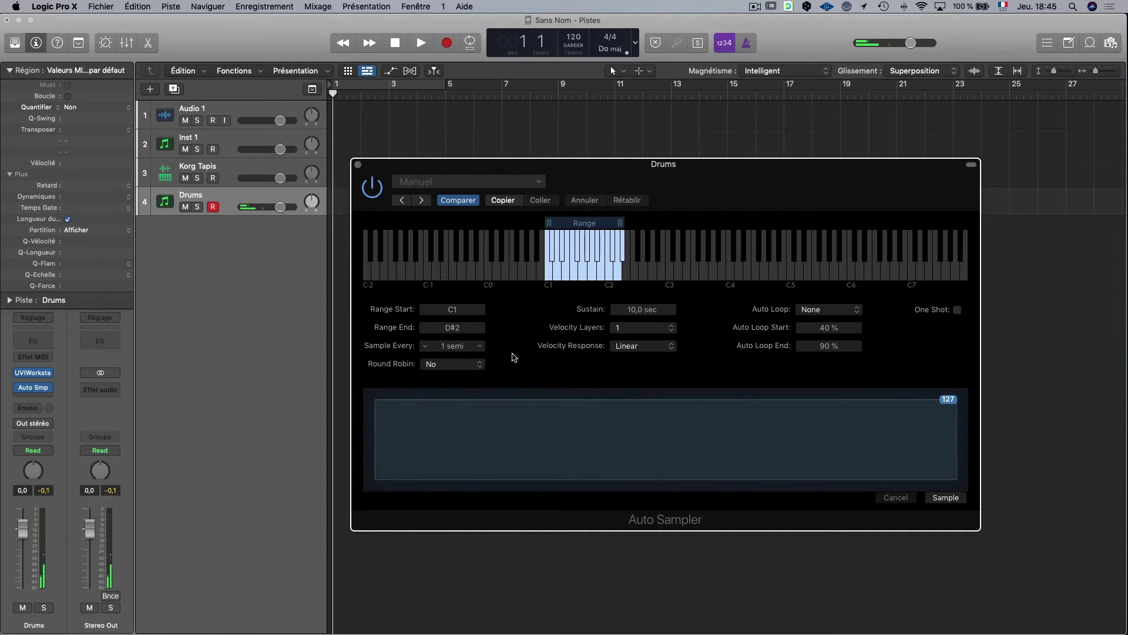
# Set the sustain to 2 seconds, enable One Shot and use 2 velocity layers for the drum sampling.
pyautogui.moveTo(645, 309); pyautogui.dragTo(623, 318)
pyautogui.doubleClick(638, 307)
pyautogui.write('2')
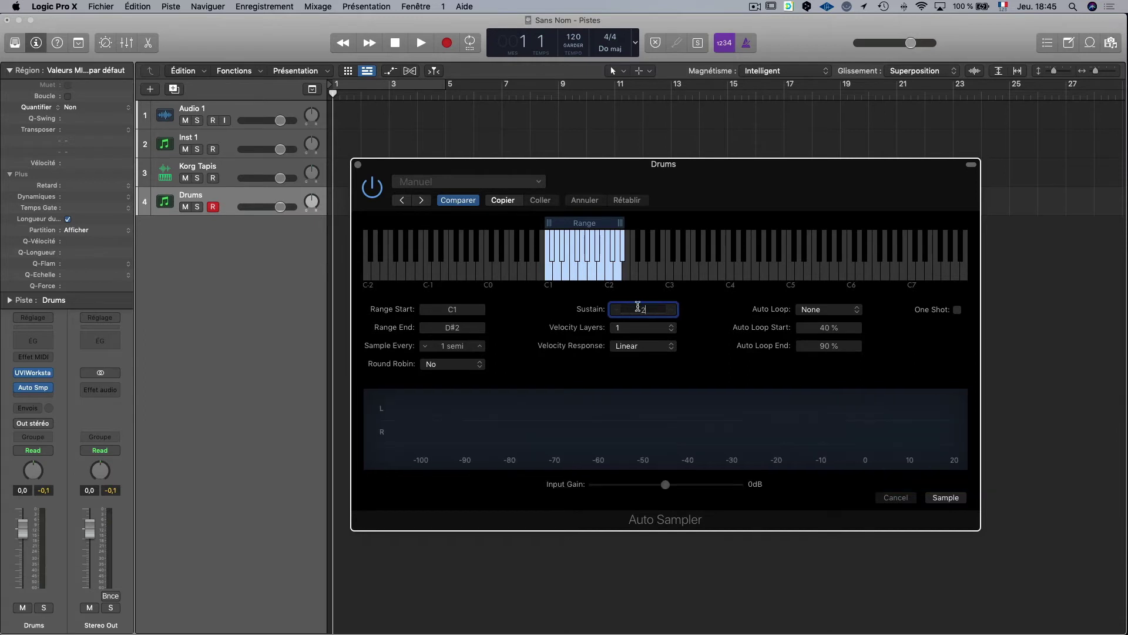
pyautogui.press('Return')
pyautogui.click(957, 309)
pyautogui.click(672, 329)
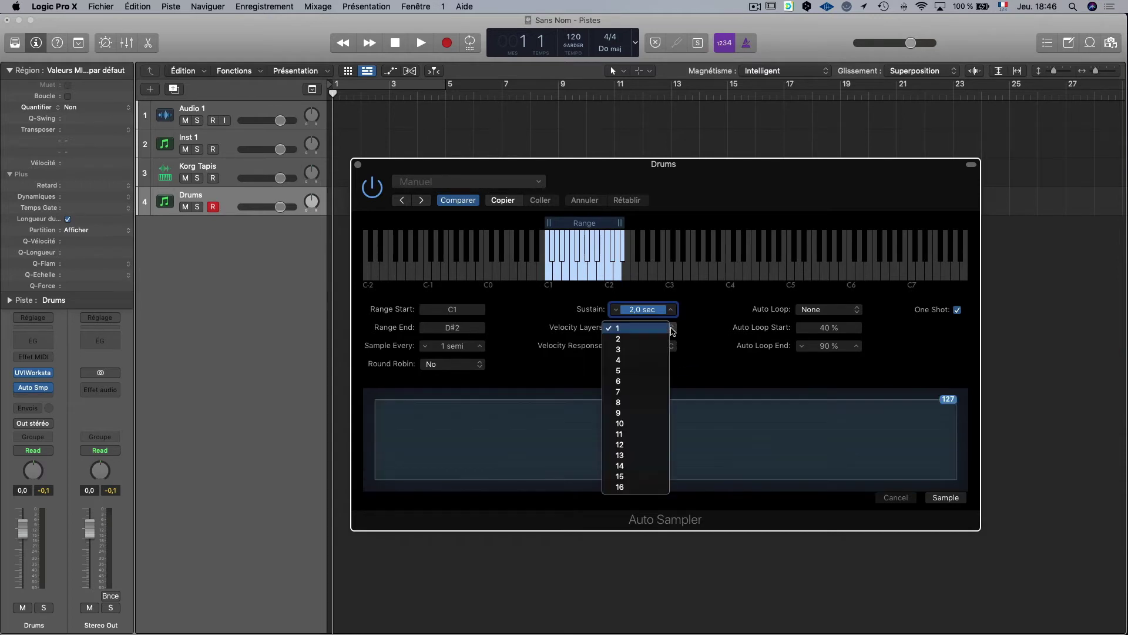
pyautogui.click(620, 487)
# Sample the drum kit as Drums TR9090.exs in the Auto Sampled folder.
pyautogui.click(946, 497)
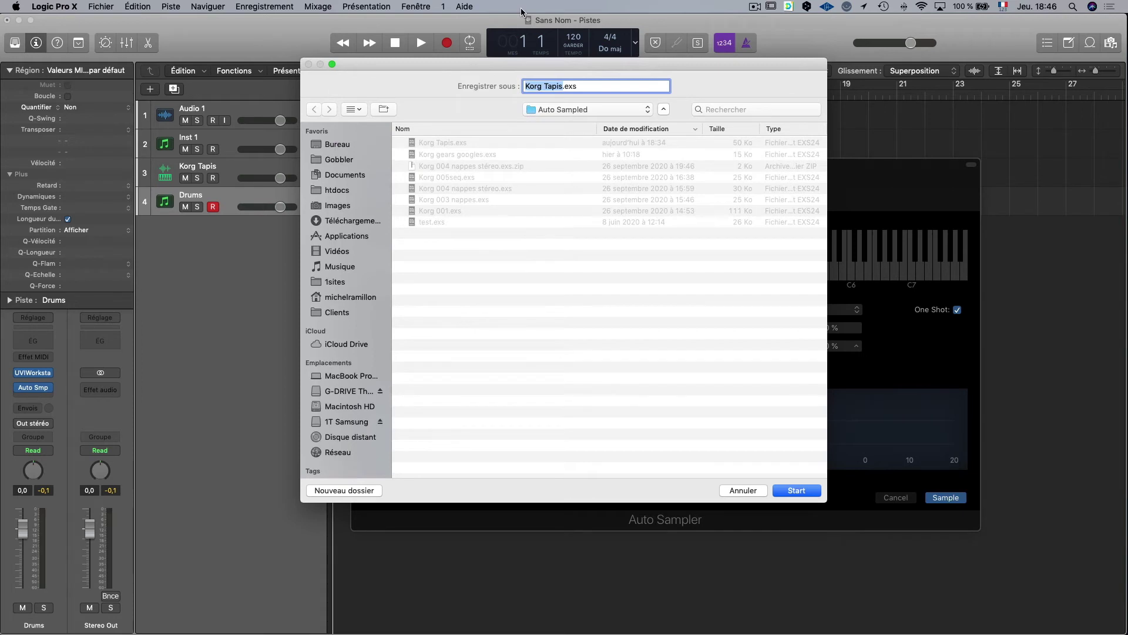
pyautogui.write('Drums TR9090')
pyautogui.click(798, 491)
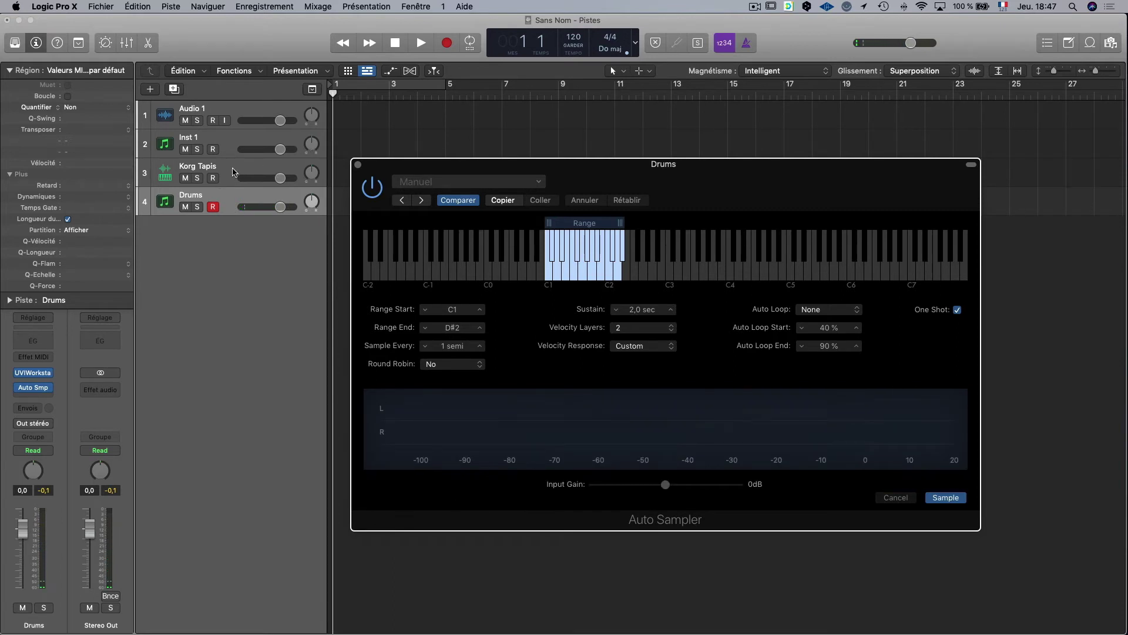
# Load the auto-sampled Drums TR9090 instrument into the Sampler on the Korg Tapis track.
pyautogui.click(234, 171)
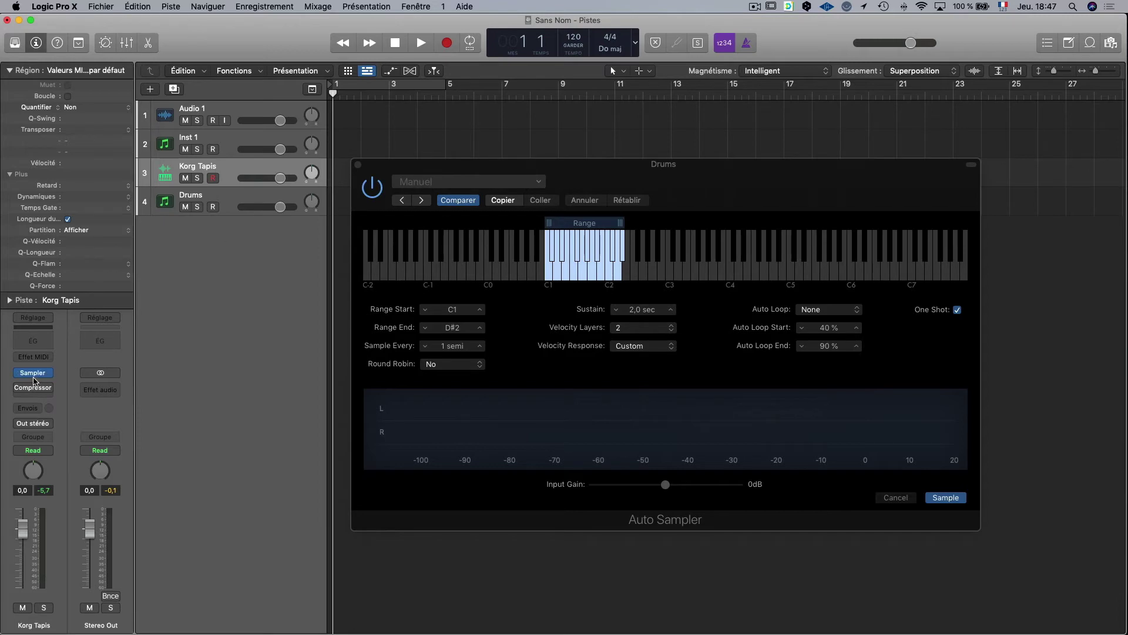
pyautogui.click(34, 376)
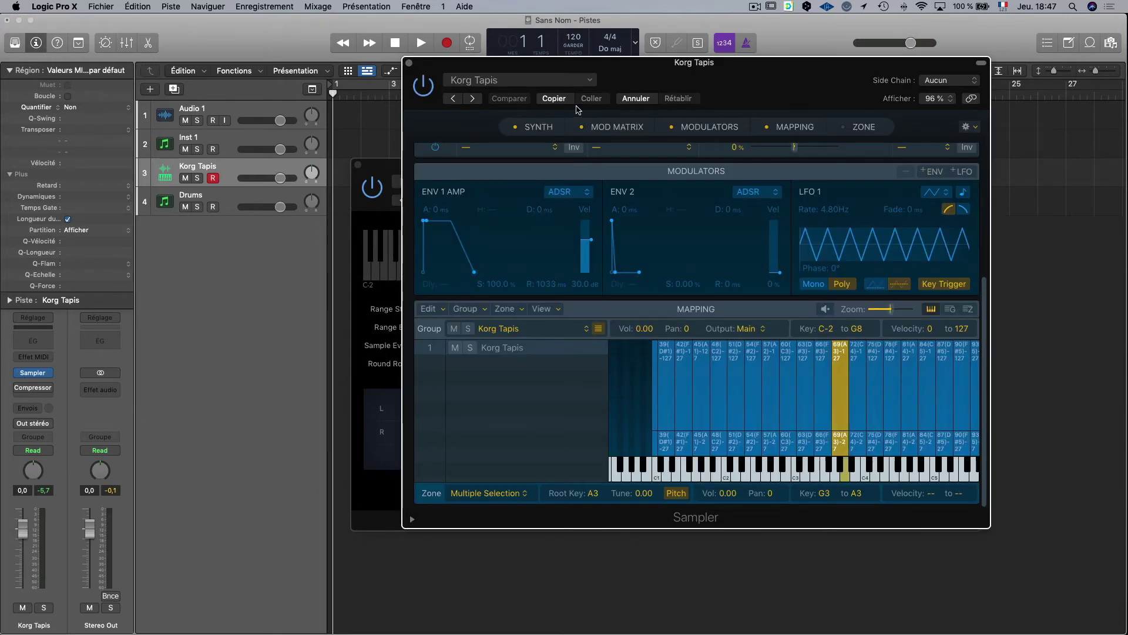
pyautogui.click(496, 82)
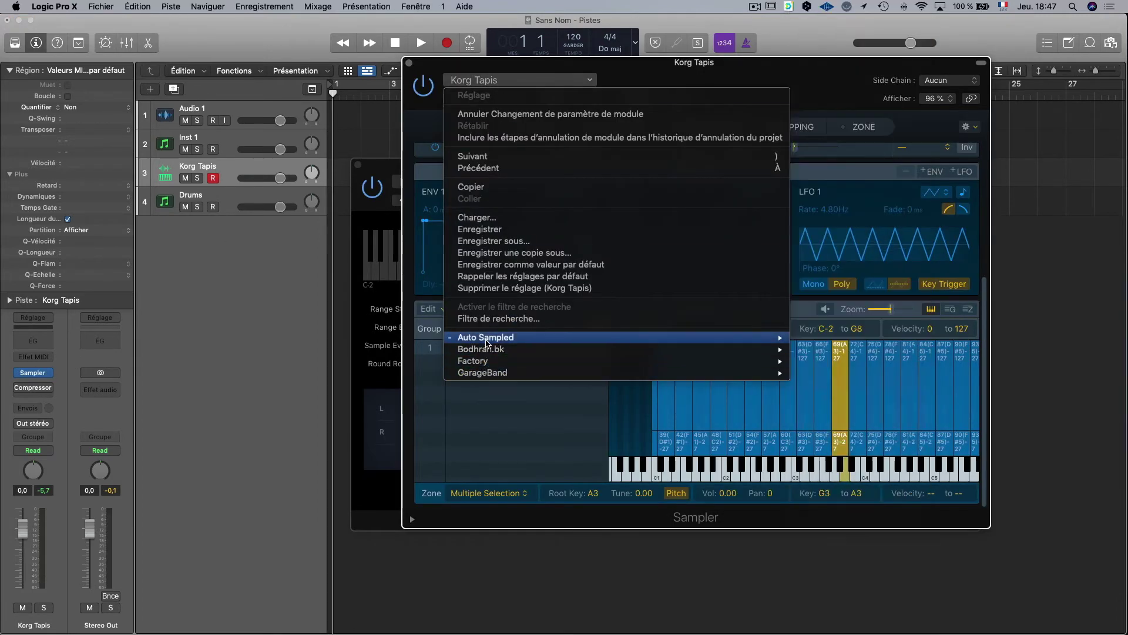
pyautogui.moveTo(513, 343)
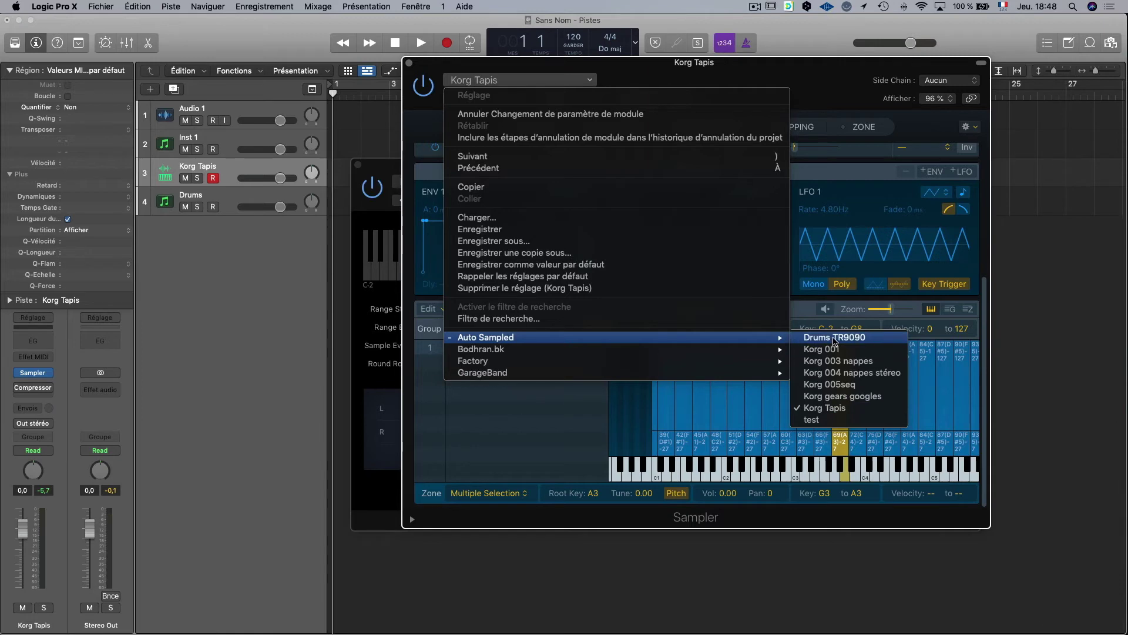
pyautogui.click(837, 340)
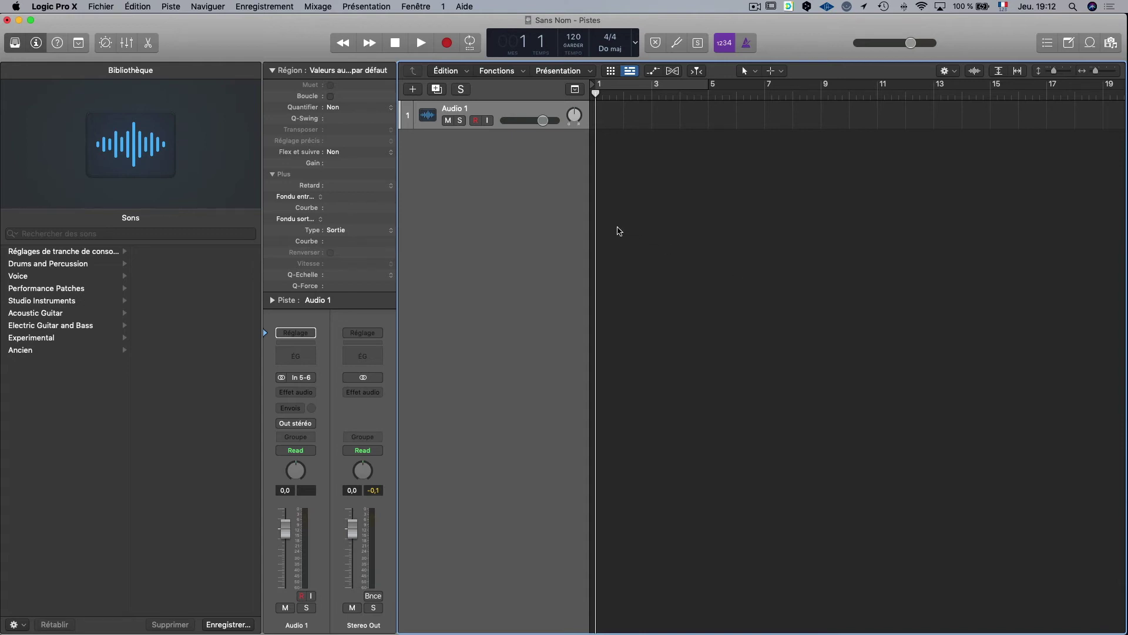
# Create a summing Track Stack from the Audio 1 track and name it Mega synthe.
pyautogui.click(172, 8)
pyautogui.click(216, 136)
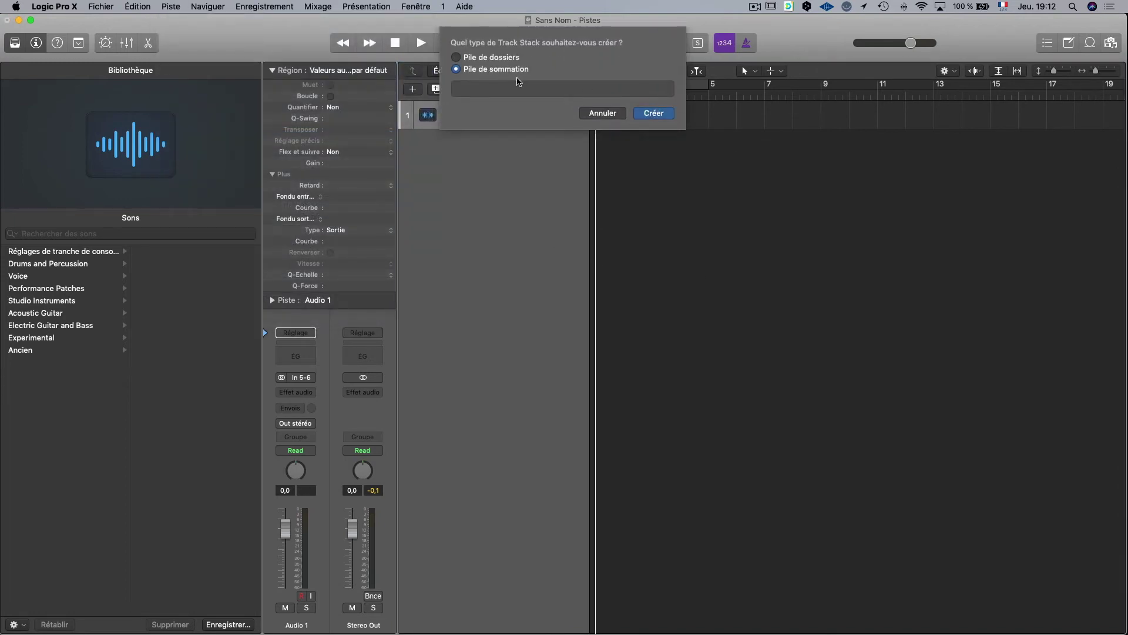
pyautogui.click(658, 114)
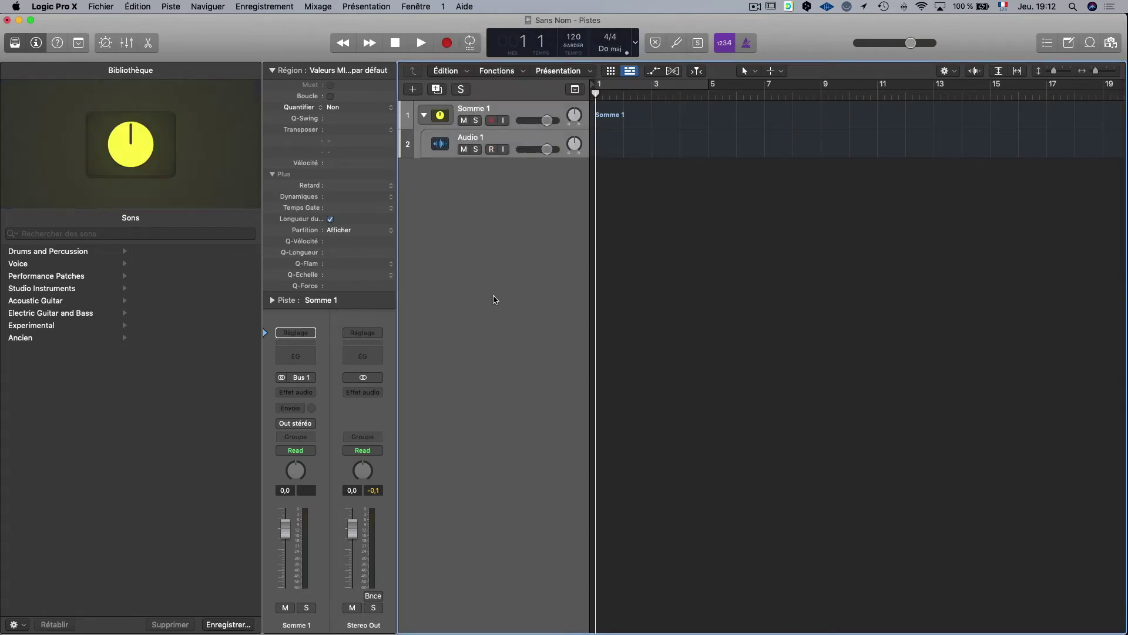
pyautogui.doubleClick(473, 109)
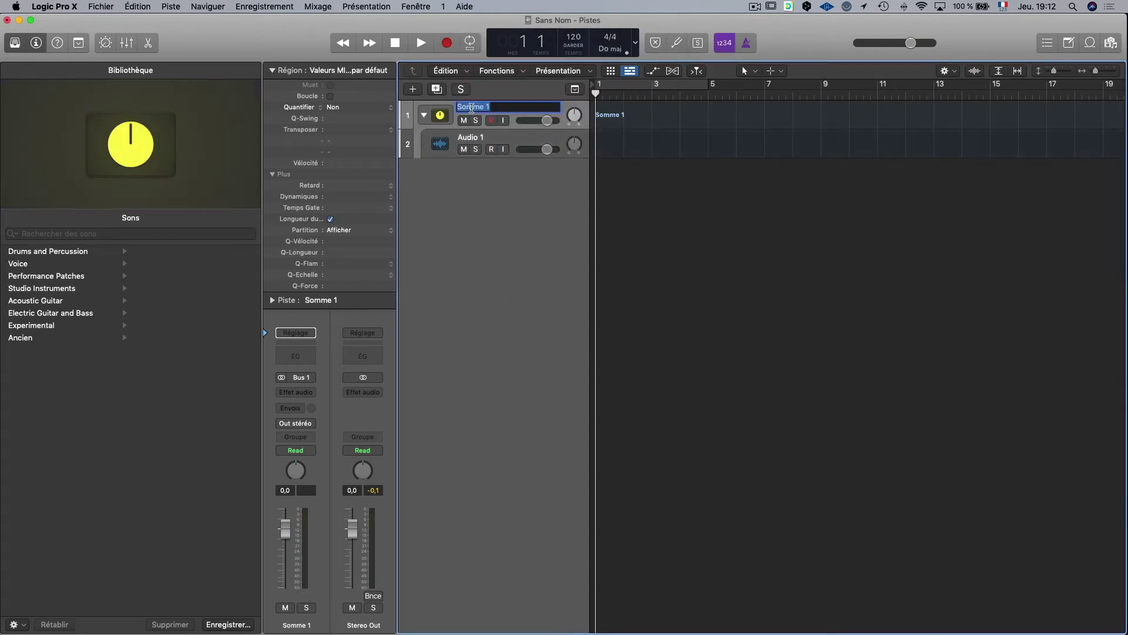
pyautogui.write('Mega synthe')
pyautogui.press('Return')
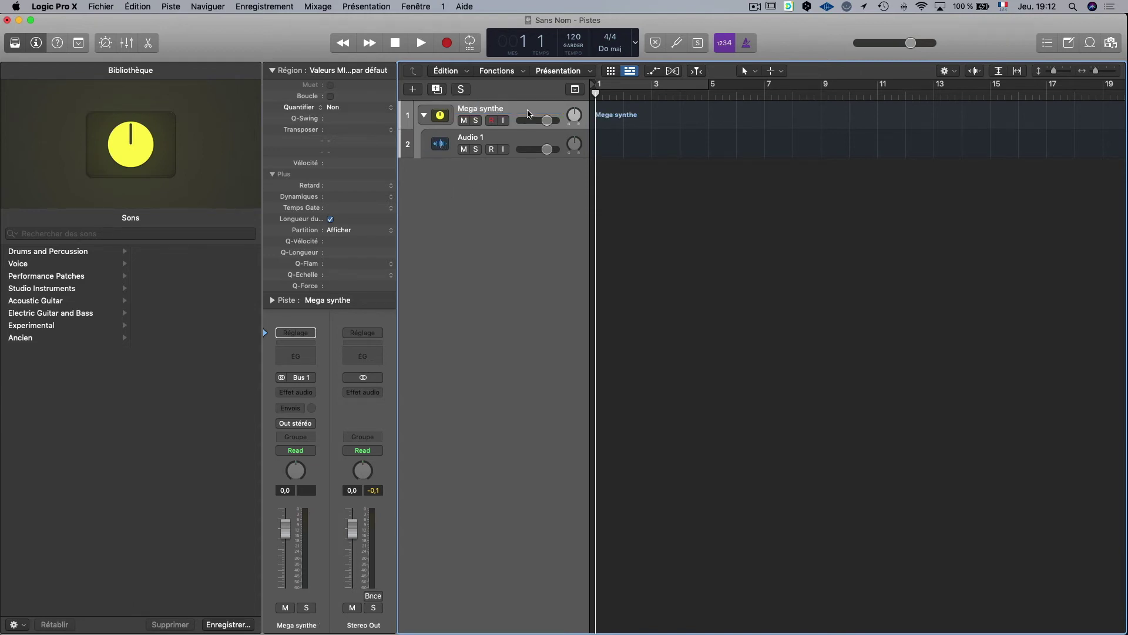
# Add a Sampler (Multi-Sample) software instrument track and move it into the Mega synthe stack.
pyautogui.click(413, 89)
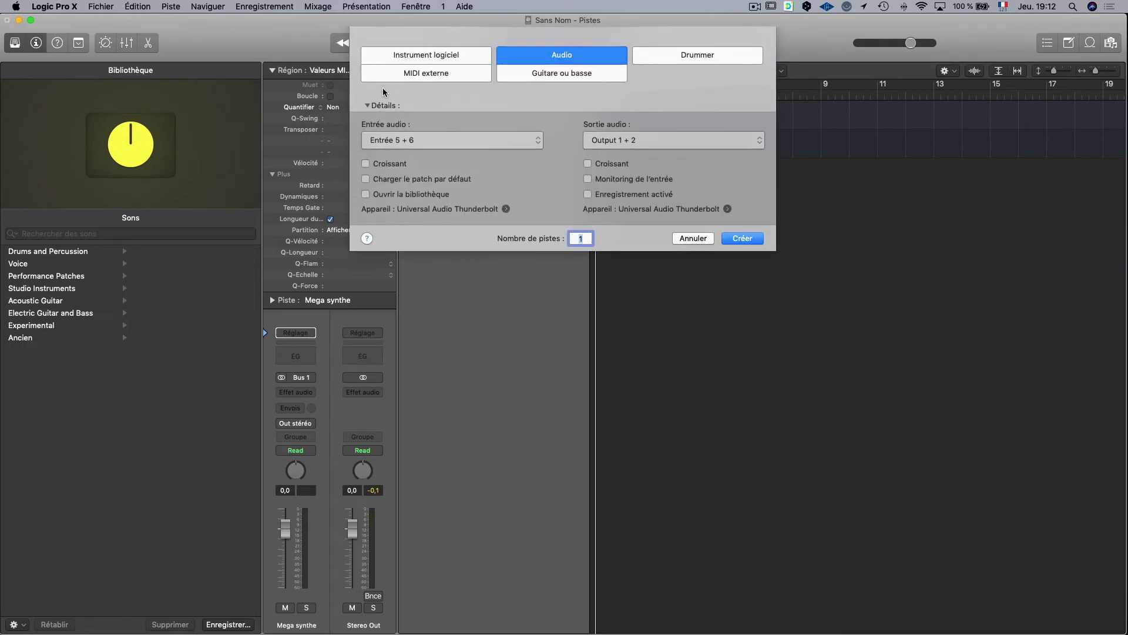
pyautogui.click(421, 55)
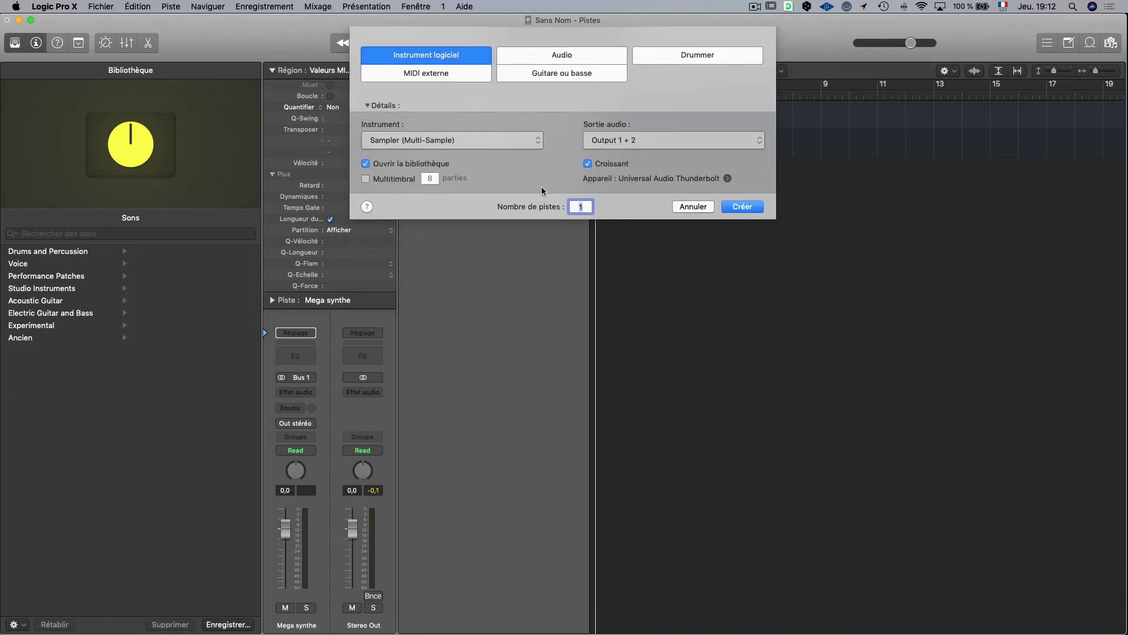
pyautogui.click(761, 206)
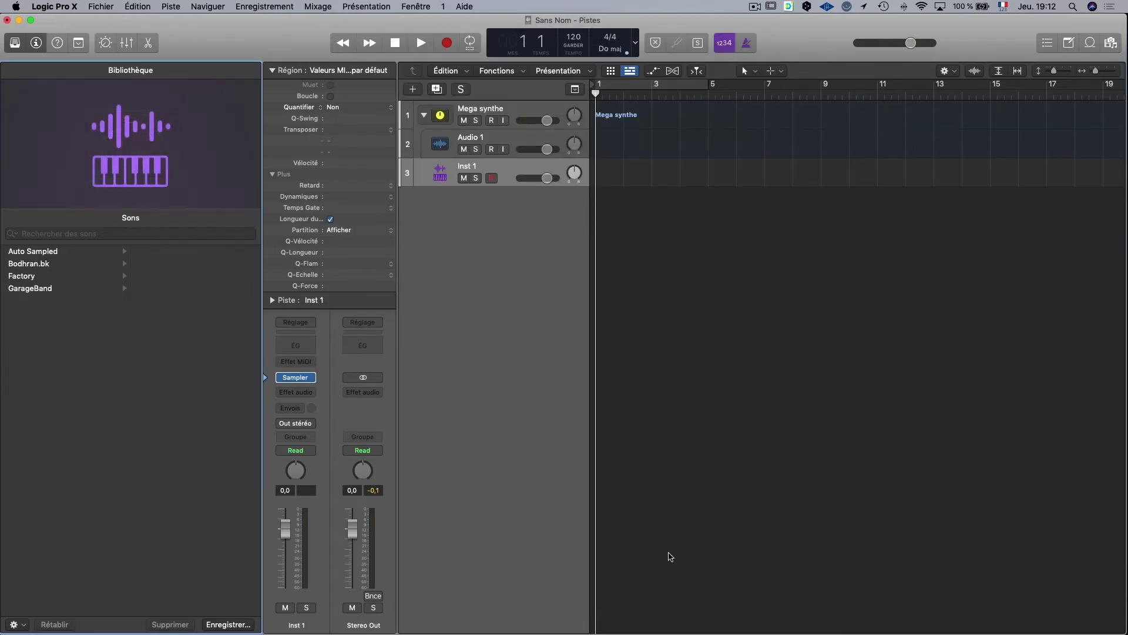
pyautogui.click(443, 170)
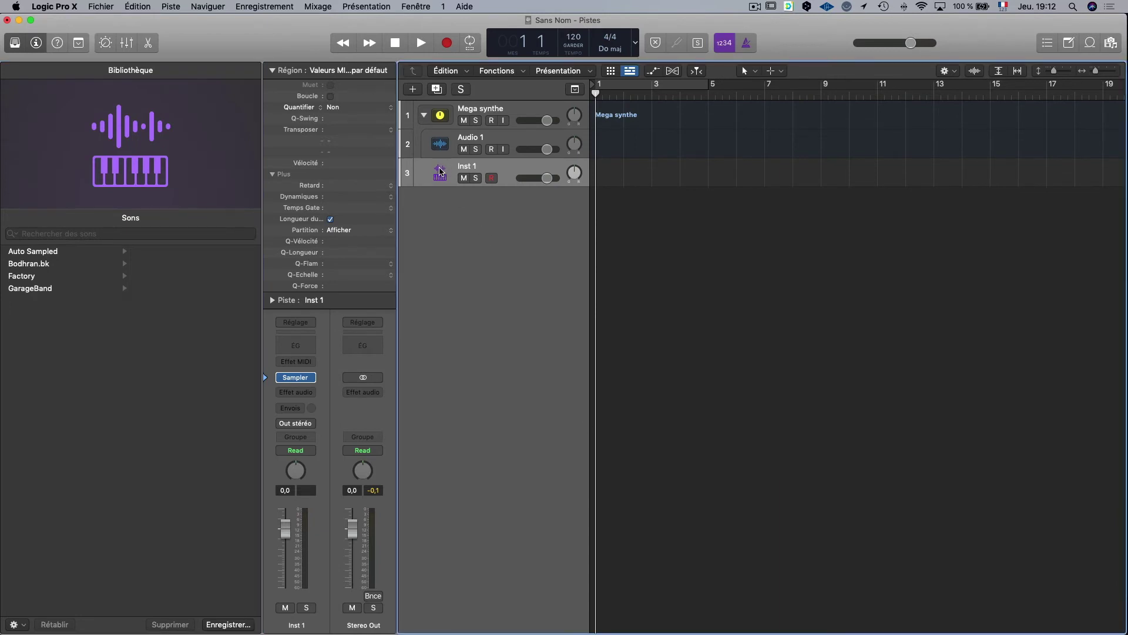
pyautogui.moveTo(440, 171); pyautogui.dragTo(484, 146)
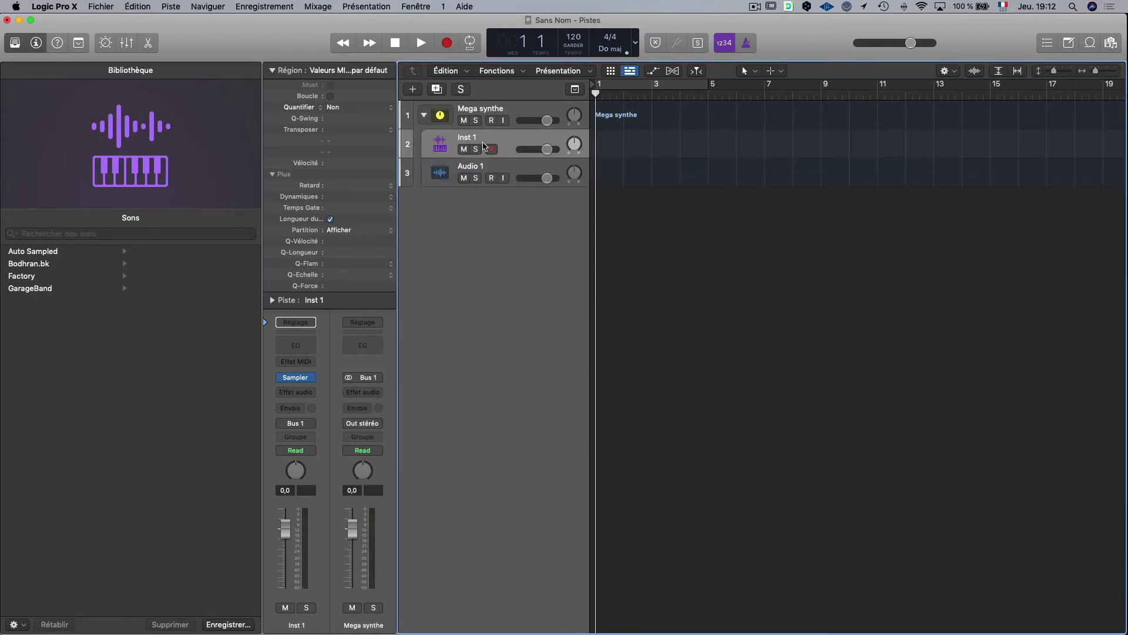
# Delete the Audio 1 track from the stack, and open the Sampler on the Inst 1 track.
pyautogui.click(443, 177)
pyautogui.press('super+BackSpace')
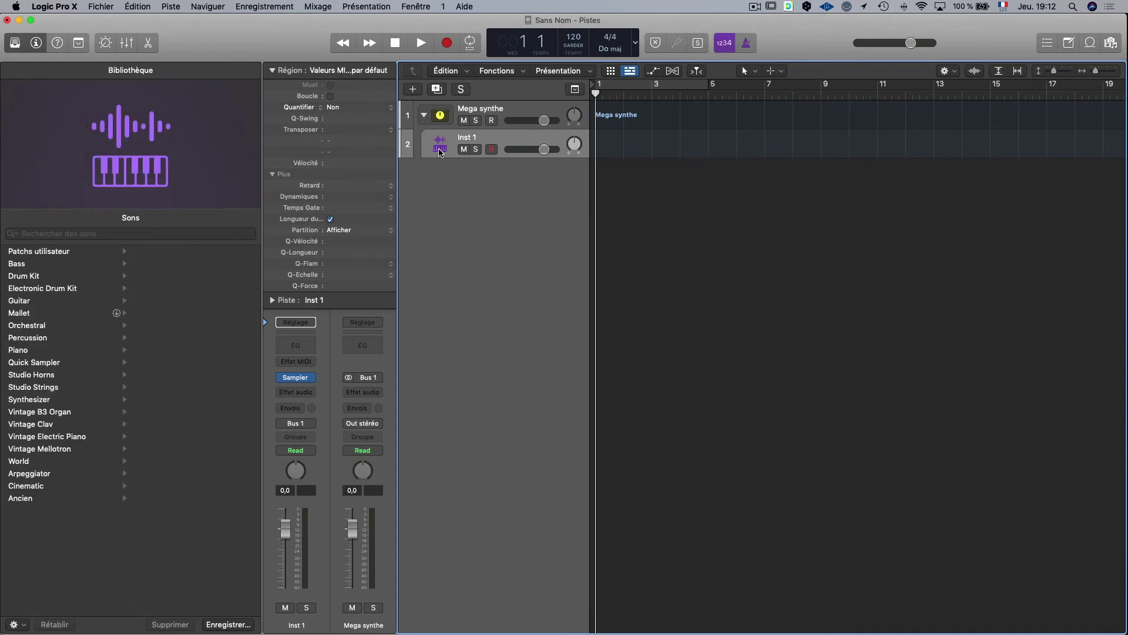
pyautogui.click(298, 379)
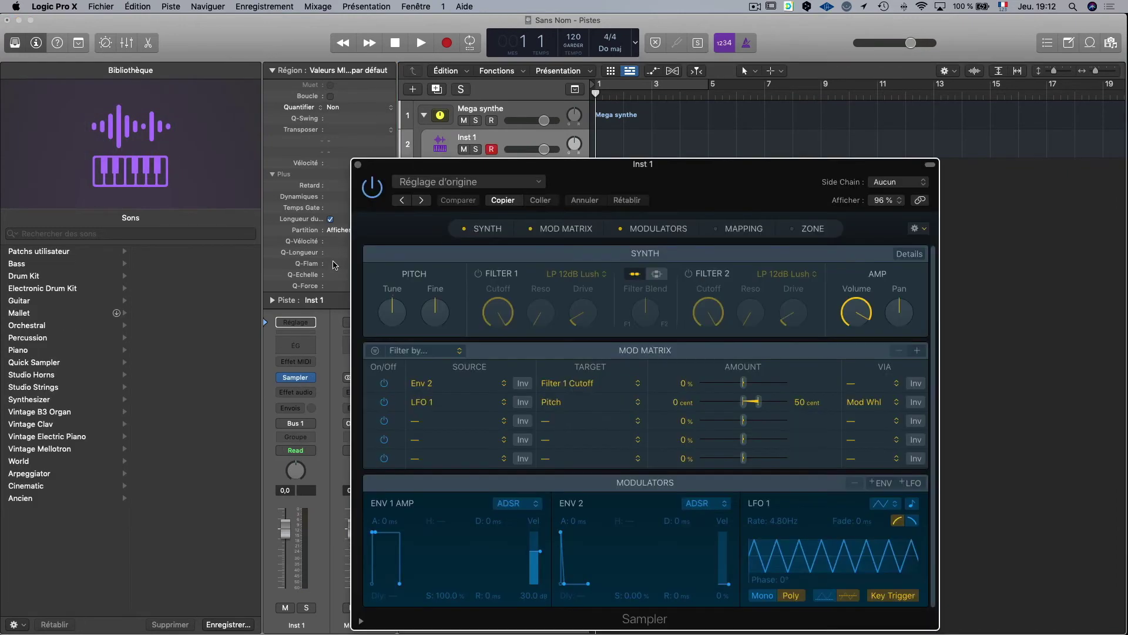
# Load the auto-sampled Korg 004 nappes stéreo instrument into the Sampler on the Inst 1 track and close its window.
pyautogui.click(468, 181)
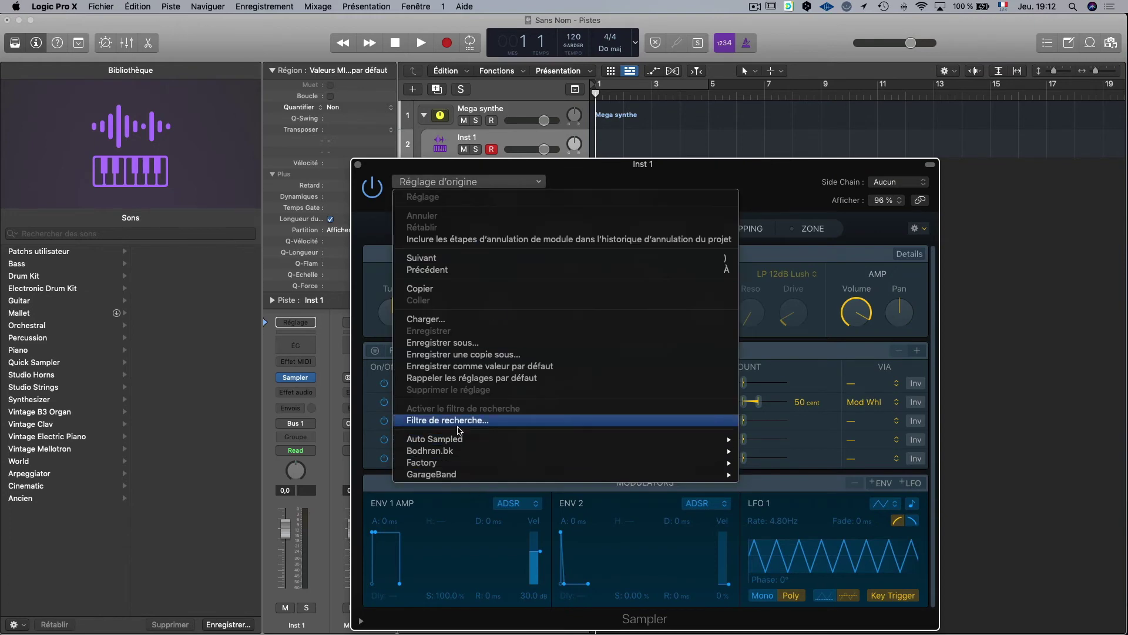
pyautogui.moveTo(462, 441)
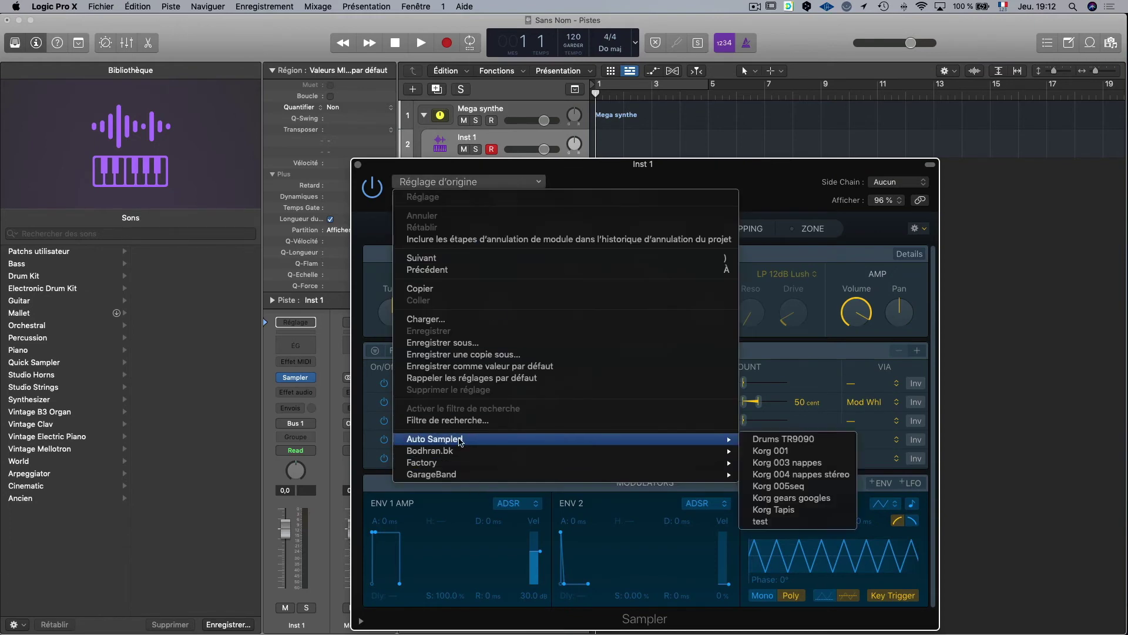
pyautogui.click(797, 475)
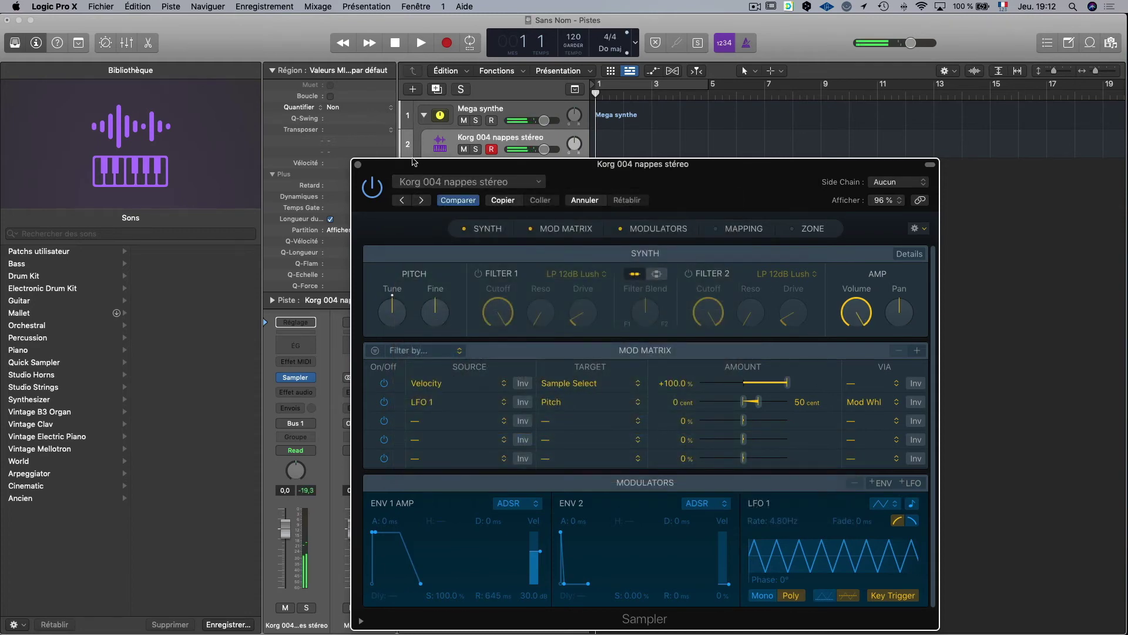
pyautogui.click(358, 165)
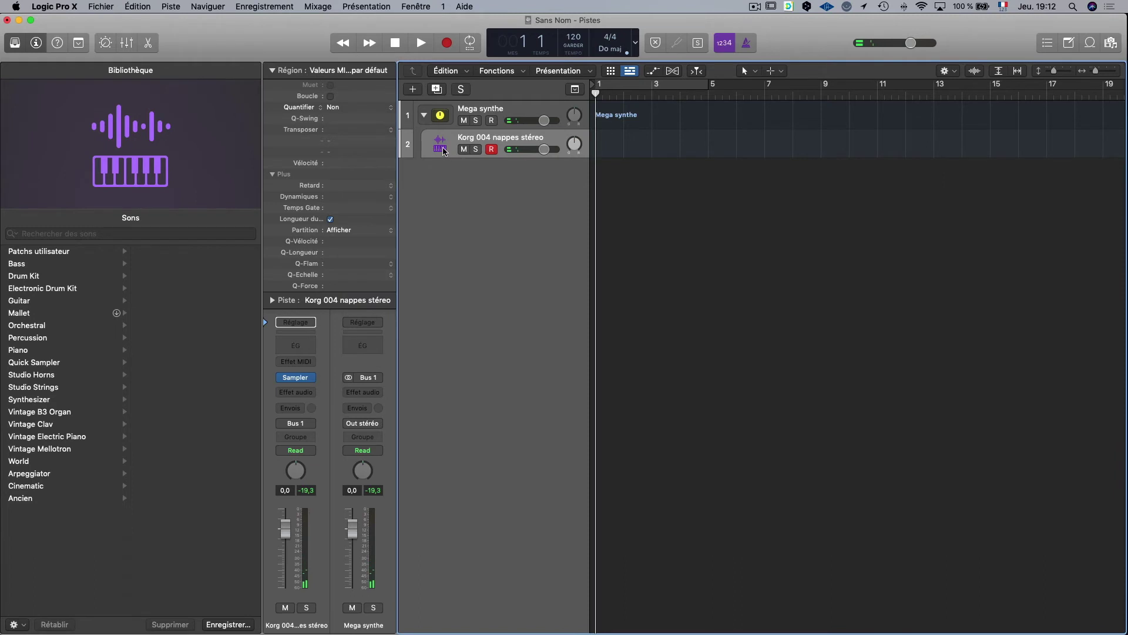
# Add another Sampler track to the Mega synthe stack and load the auto-sampled Korg gears googles instrument into it.
pyautogui.click(437, 88)
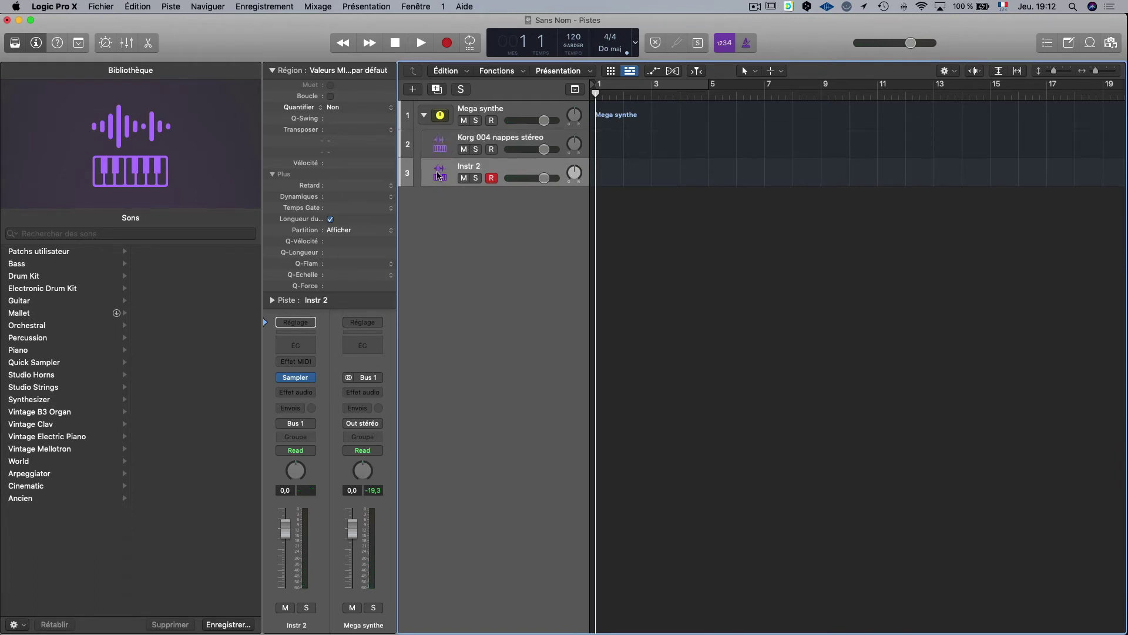
pyautogui.click(298, 380)
pyautogui.click(15, 42)
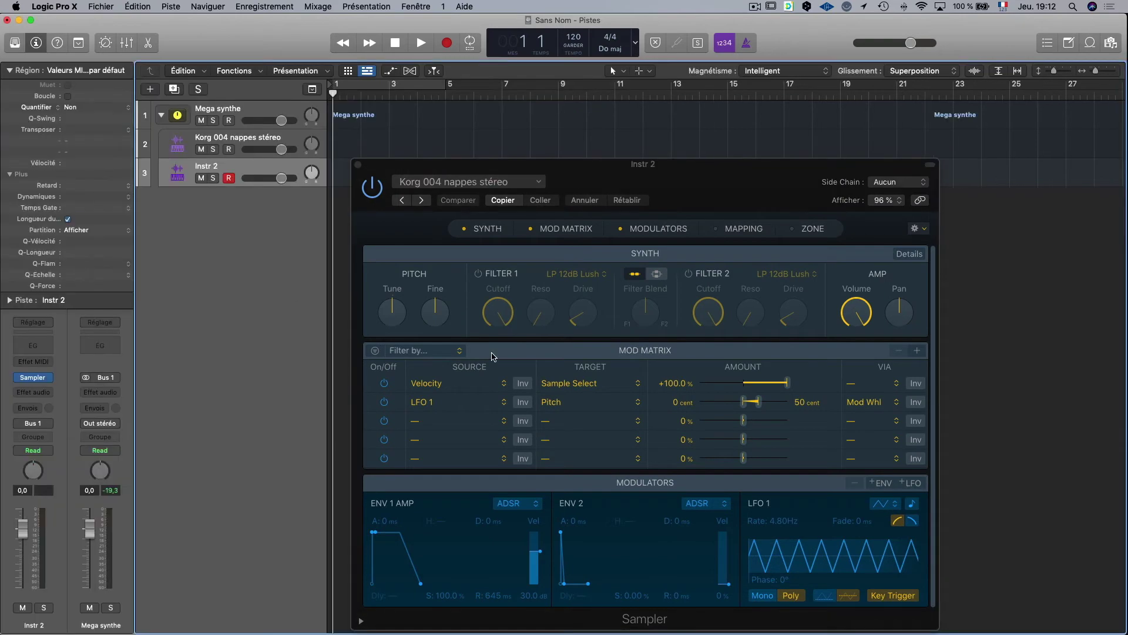
pyautogui.moveTo(584, 177); pyautogui.dragTo(626, 136)
pyautogui.click(505, 142)
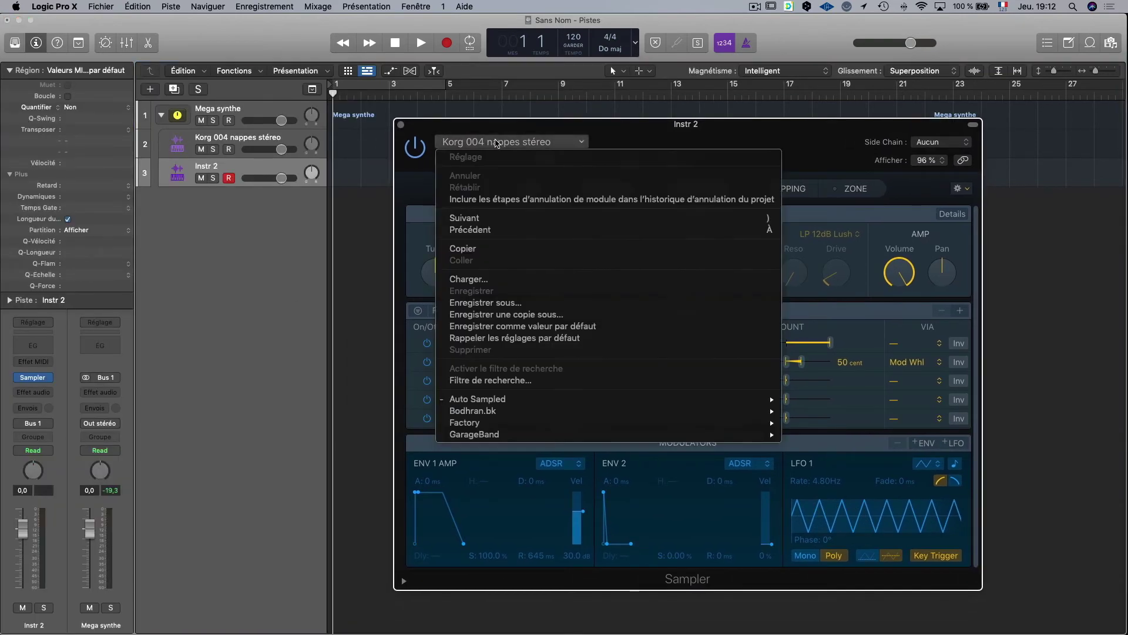
pyautogui.moveTo(617, 399)
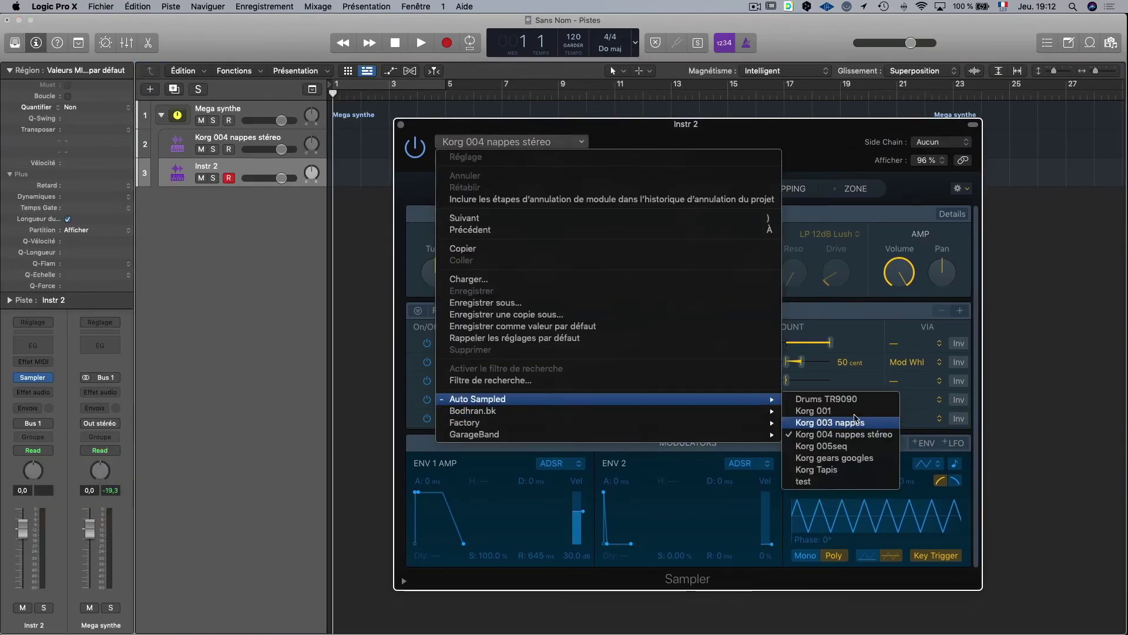
pyautogui.click(829, 458)
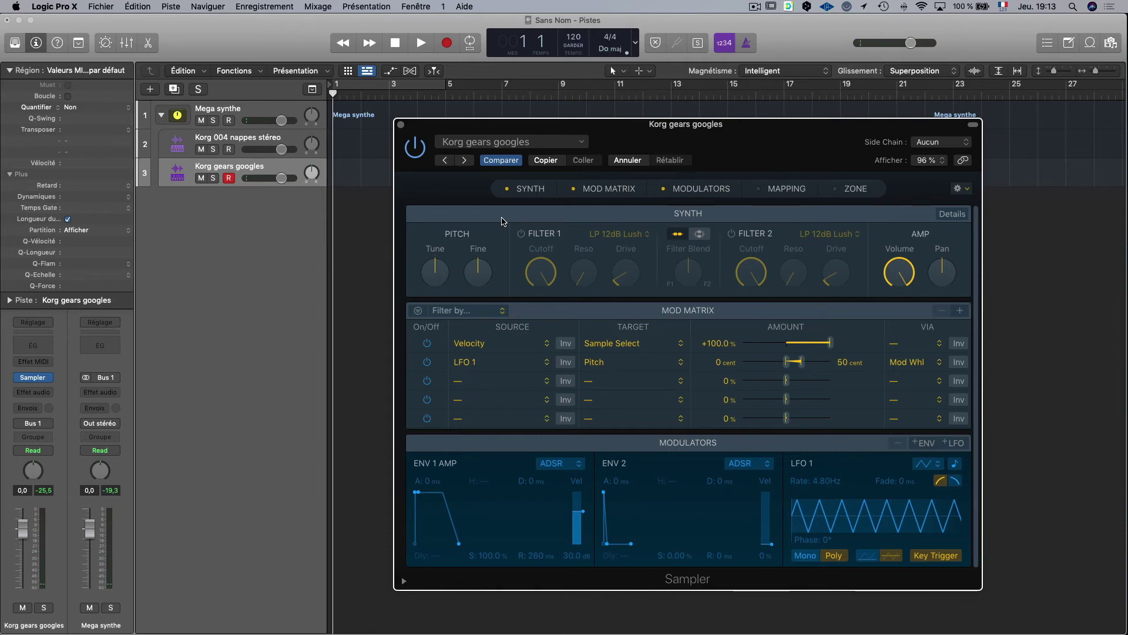
pyautogui.click(401, 125)
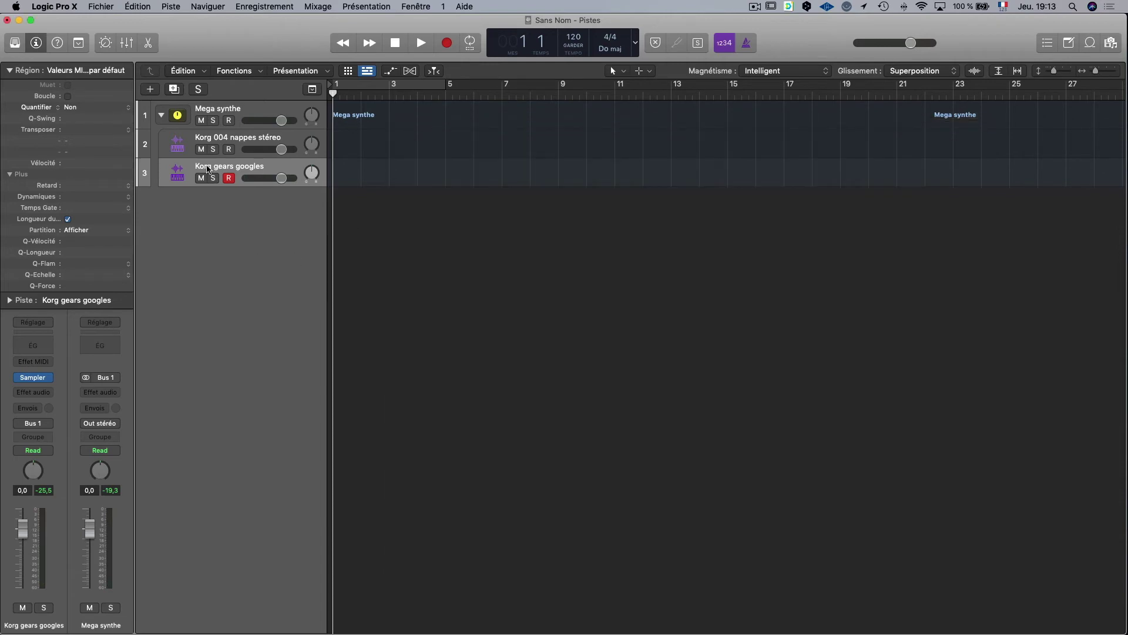
# Add a third Sampler track to the Mega synthe stack and load the auto-sampled Korg Tapis instrument into it.
pyautogui.click(174, 89)
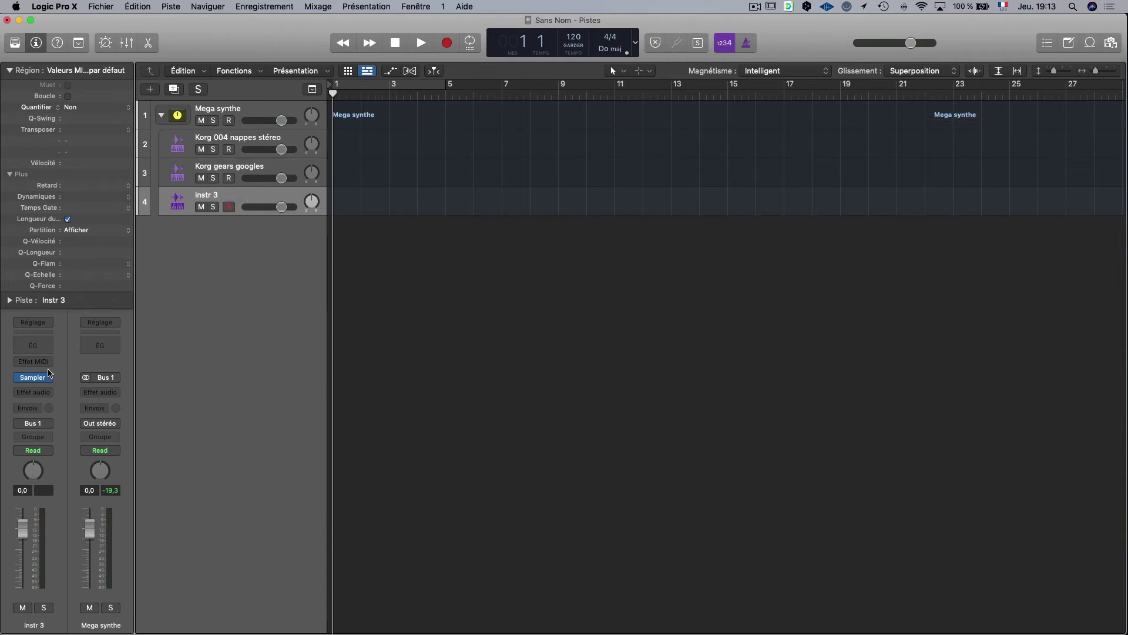
pyautogui.click(33, 381)
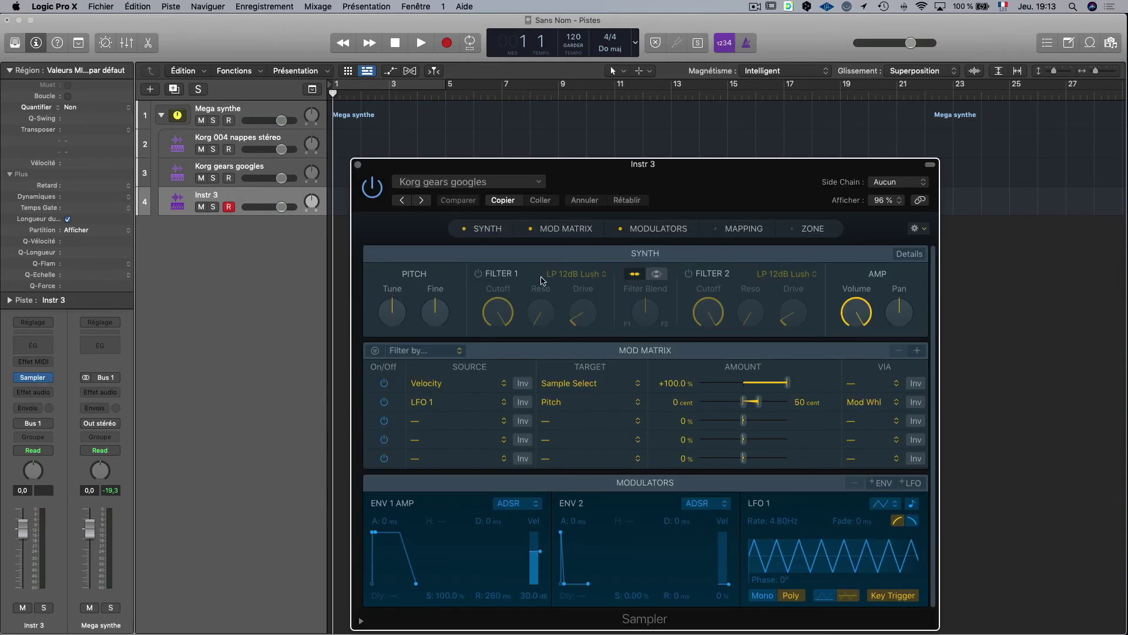
pyautogui.click(441, 184)
pyautogui.moveTo(462, 441)
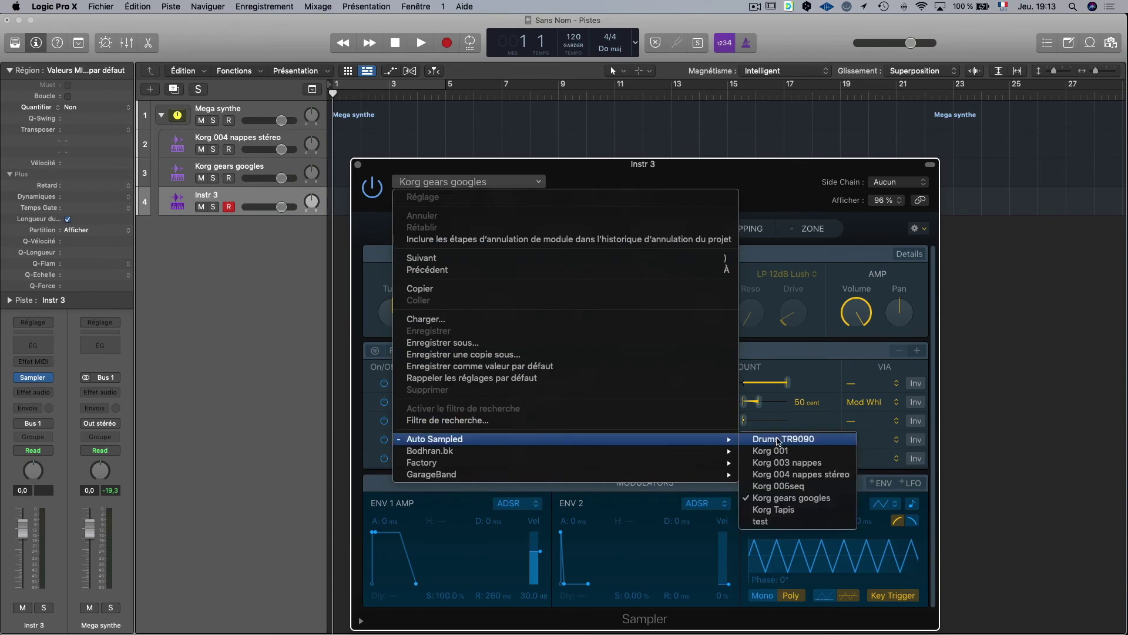
pyautogui.click(782, 515)
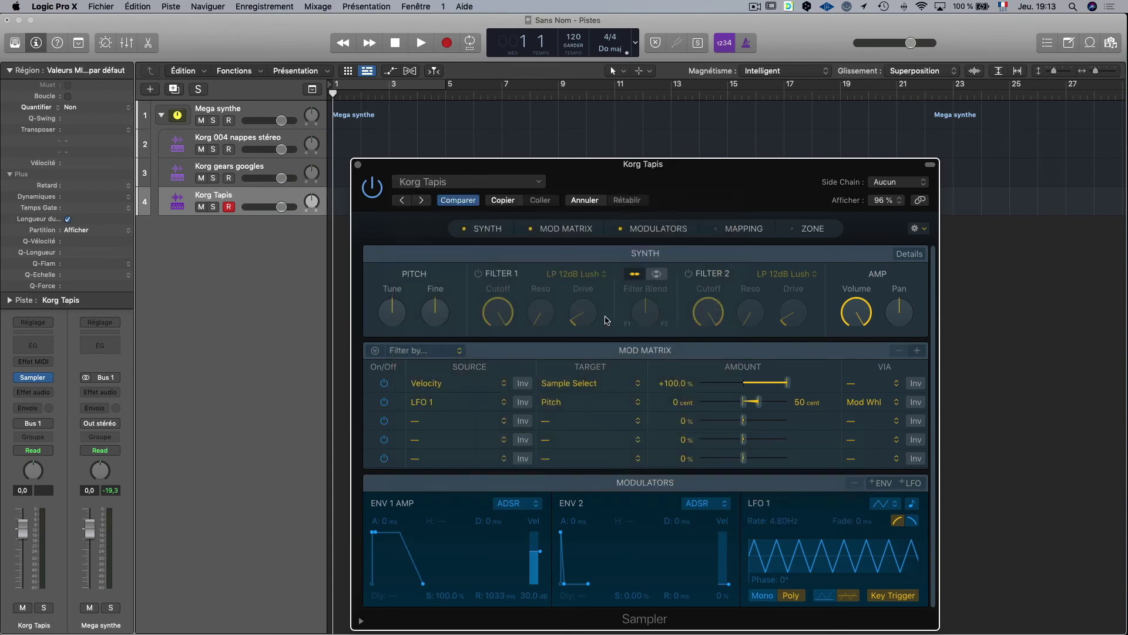
# Enable Filter 1 in the Korg Tapis Sampler, raise its Drive to about 31% and set its type to LP 24dB Lush (Fat).
pyautogui.moveTo(557, 166); pyautogui.dragTo(649, 114)
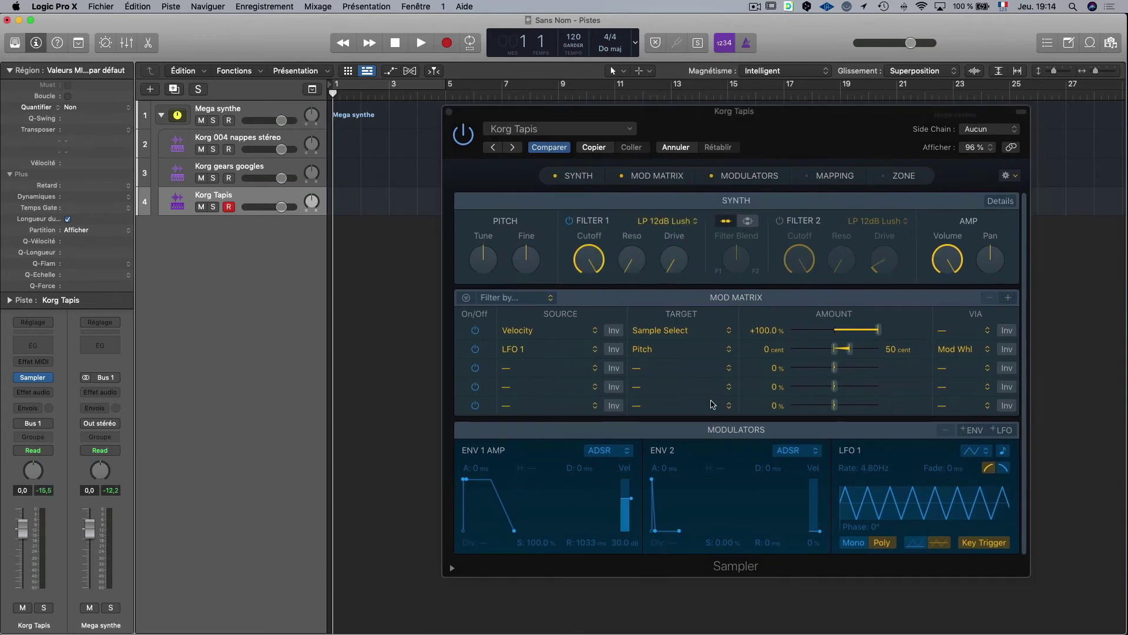
pyautogui.moveTo(640, 266)
pyautogui.moveTo(673, 268); pyautogui.dragTo(668, 248)
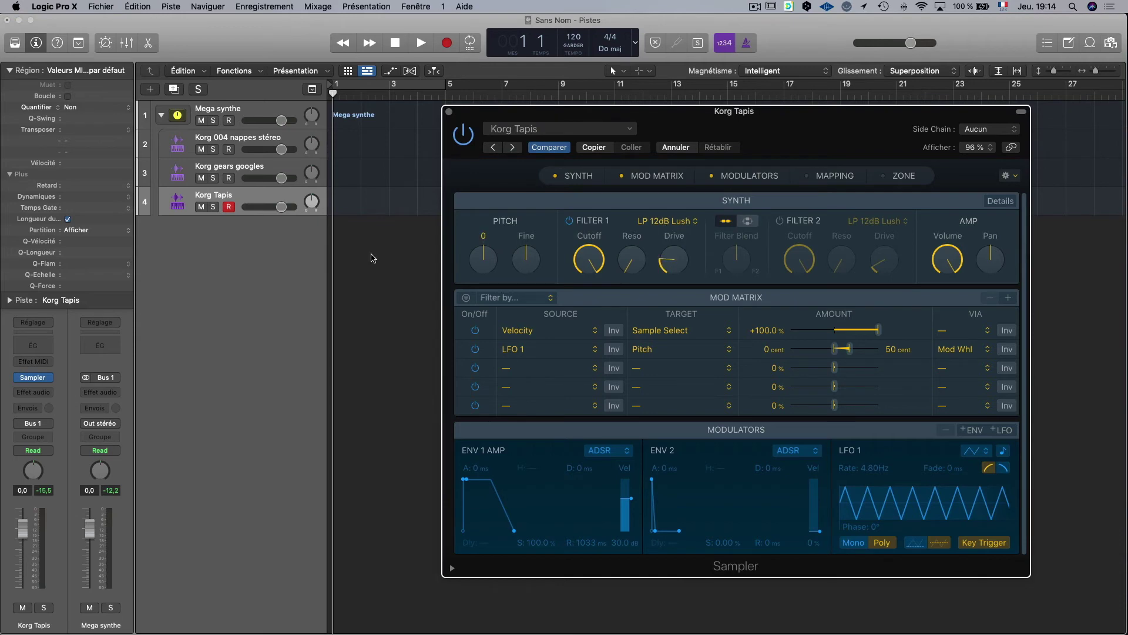
pyautogui.moveTo(670, 269)
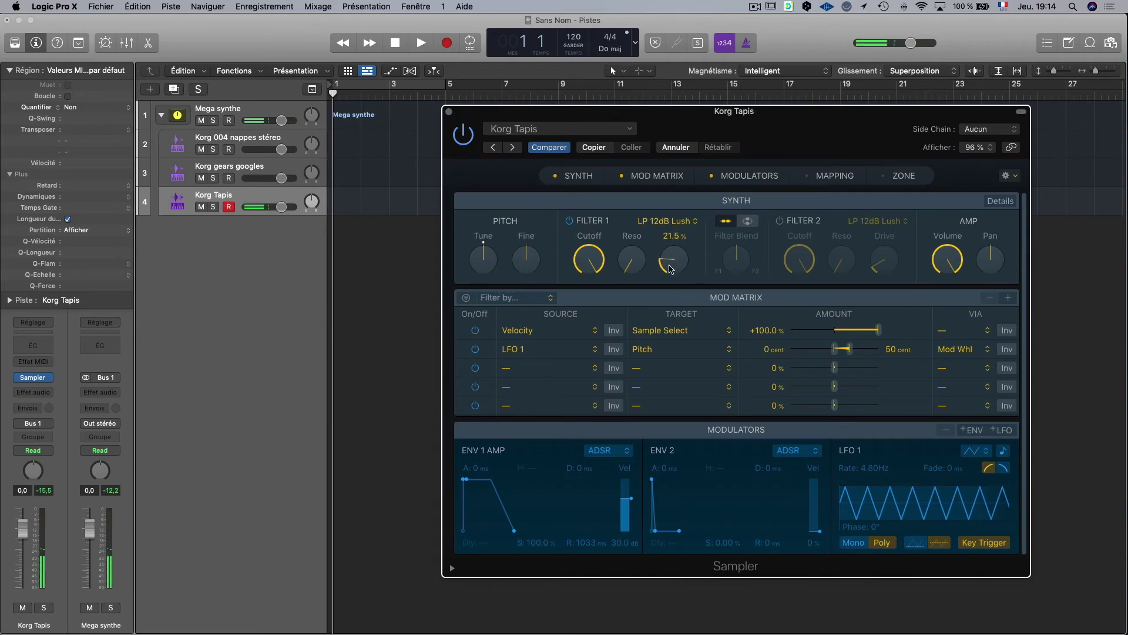
pyautogui.moveTo(670, 269); pyautogui.dragTo(668, 251)
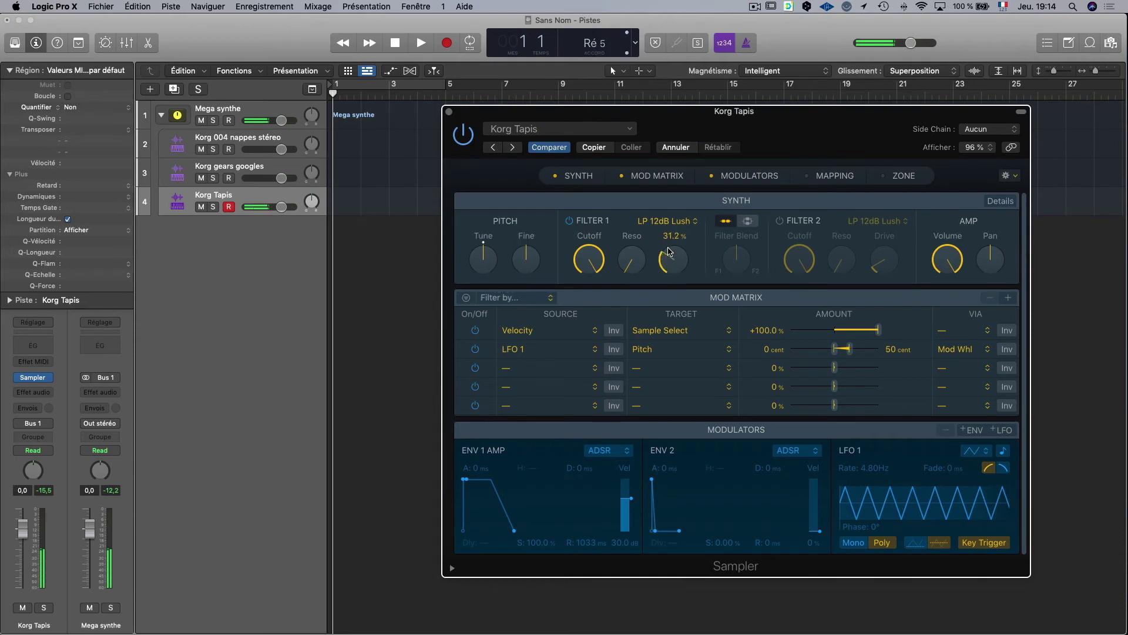
pyautogui.click(679, 221)
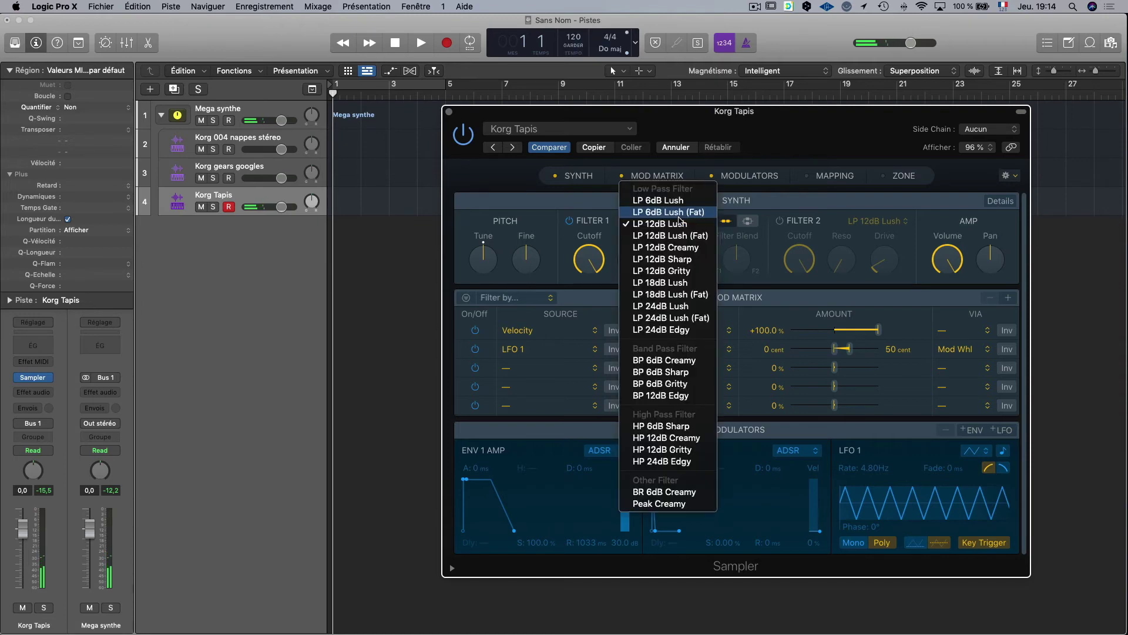
pyautogui.click(674, 317)
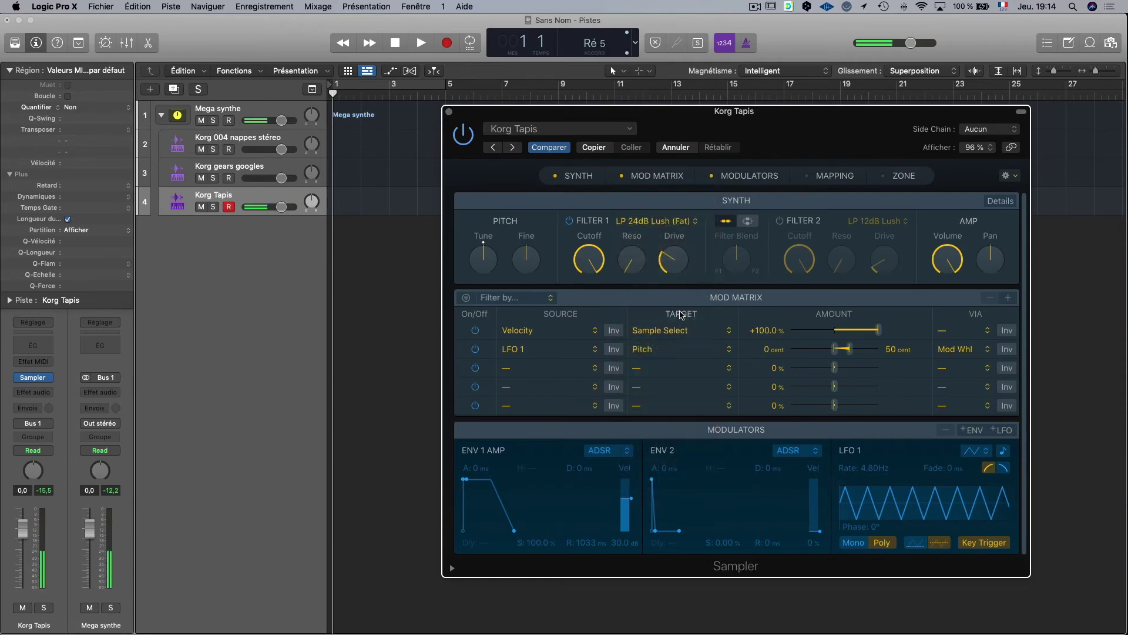
pyautogui.moveTo(593, 257)
# Audition the whole Mega synthe stack, and compare the key mappings of the Korg Tapis and Korg 004 nappes stéreo Samplers.
pyautogui.click(256, 116)
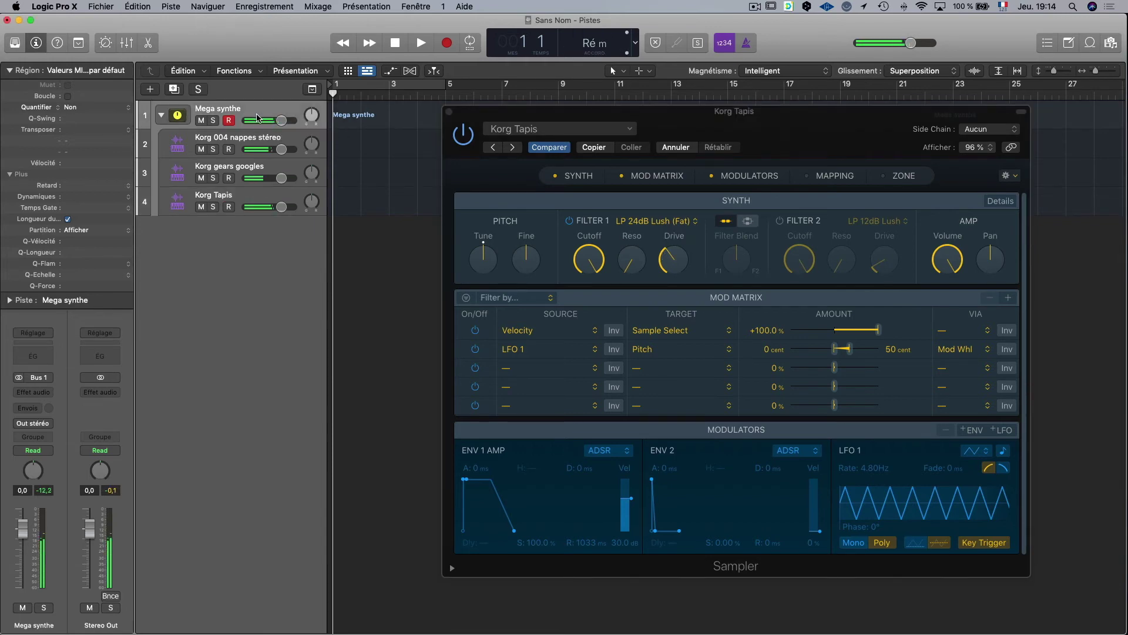
pyautogui.click(249, 200)
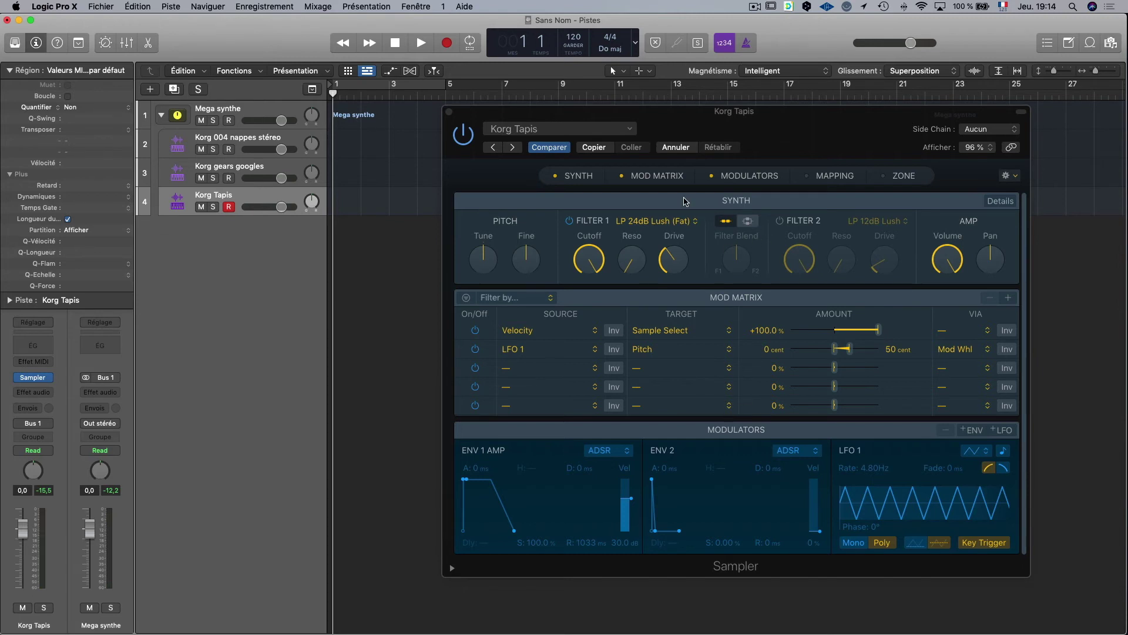
pyautogui.click(835, 176)
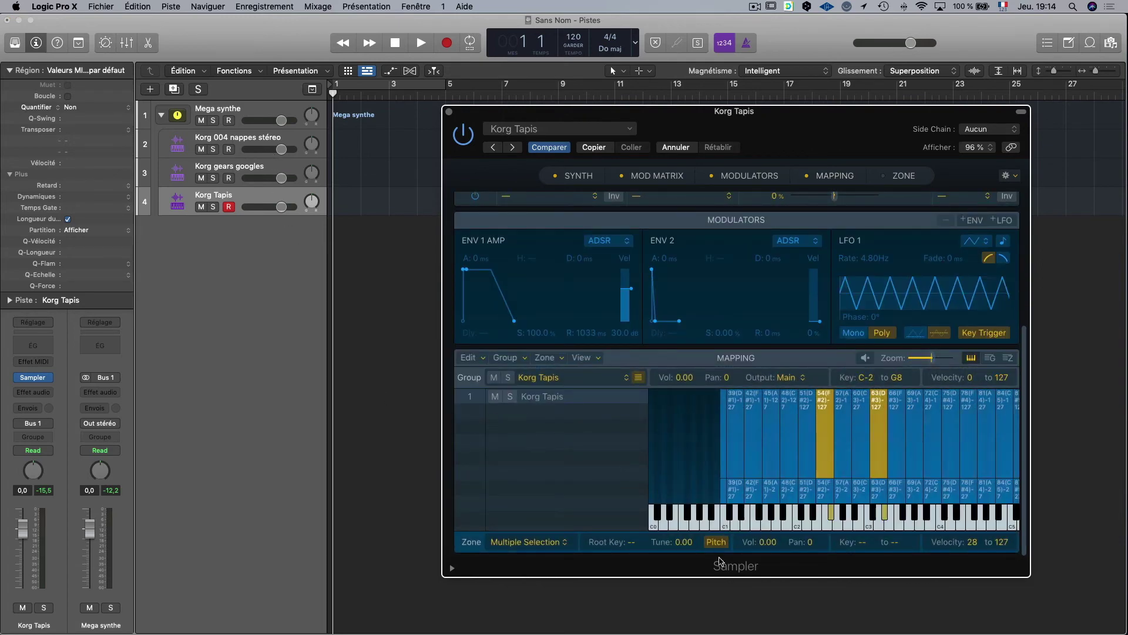
pyautogui.click(250, 141)
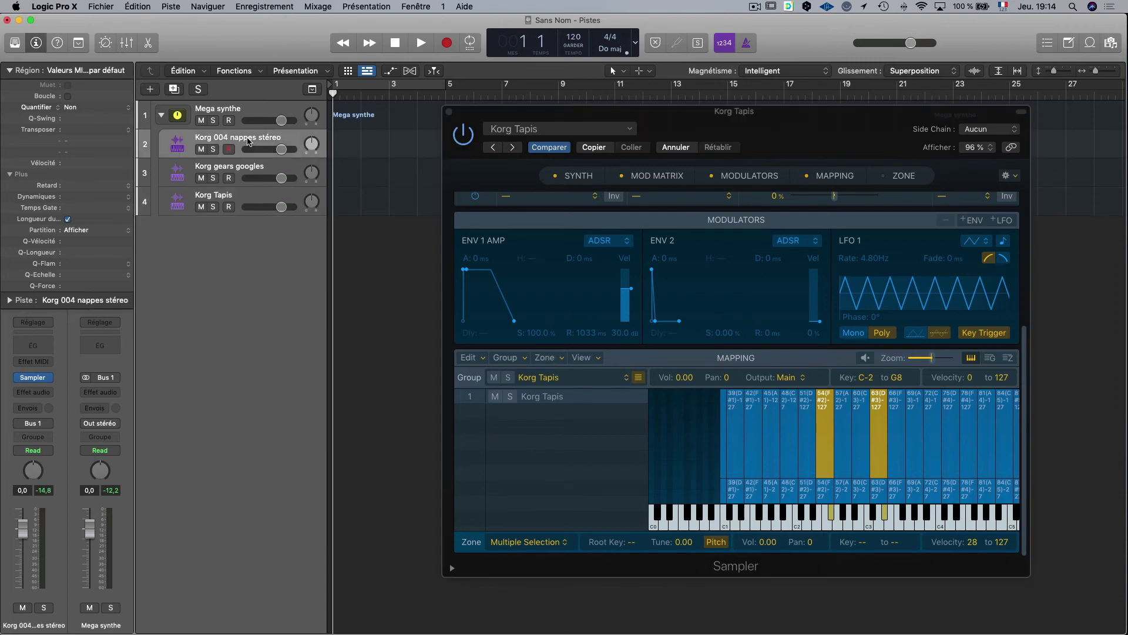
pyautogui.click(33, 381)
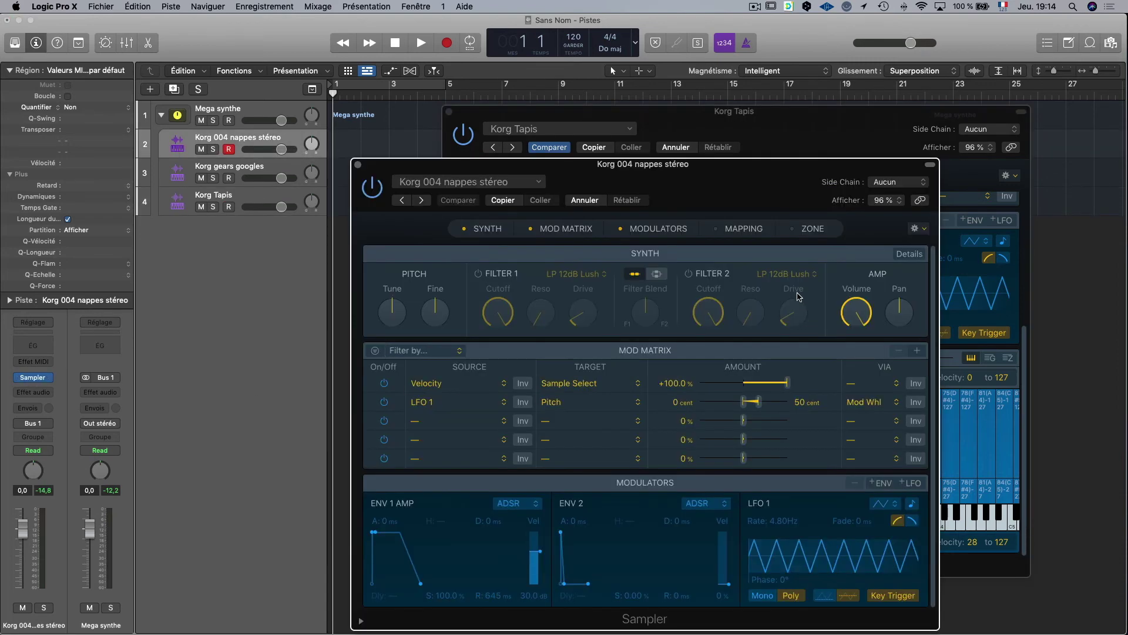
pyautogui.click(739, 228)
pyautogui.moveTo(758, 163); pyautogui.dragTo(846, 66)
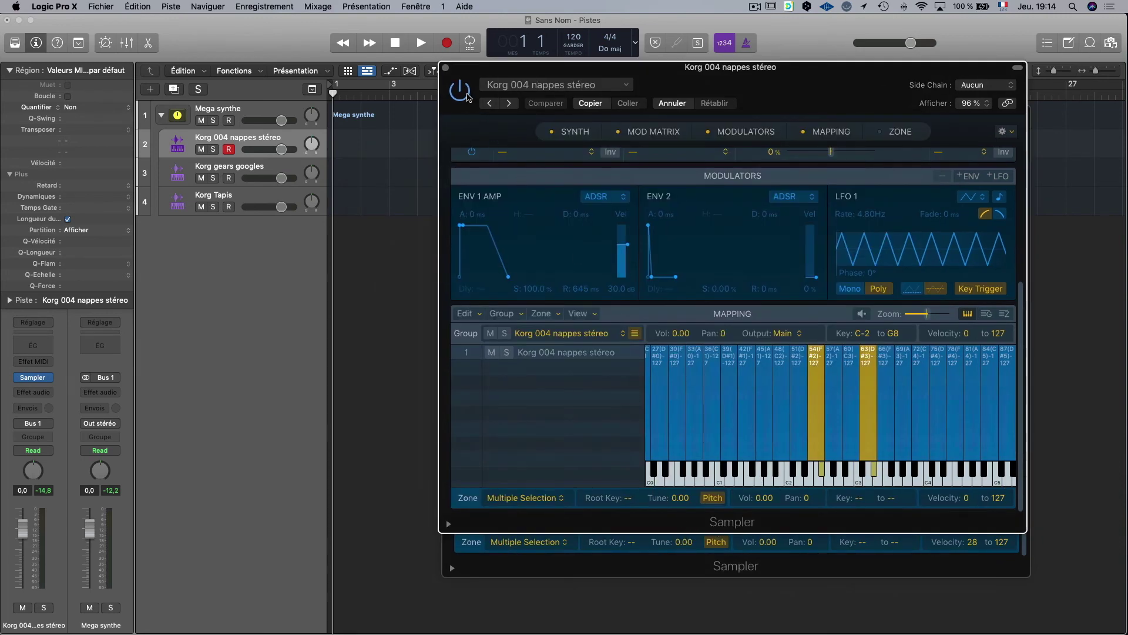
pyautogui.click(445, 68)
# Extend the lowest upper-velocity zone, 36(C1)-127, in the Korg Tapis mapping down to C0, and close the Sampler.
pyautogui.click(246, 202)
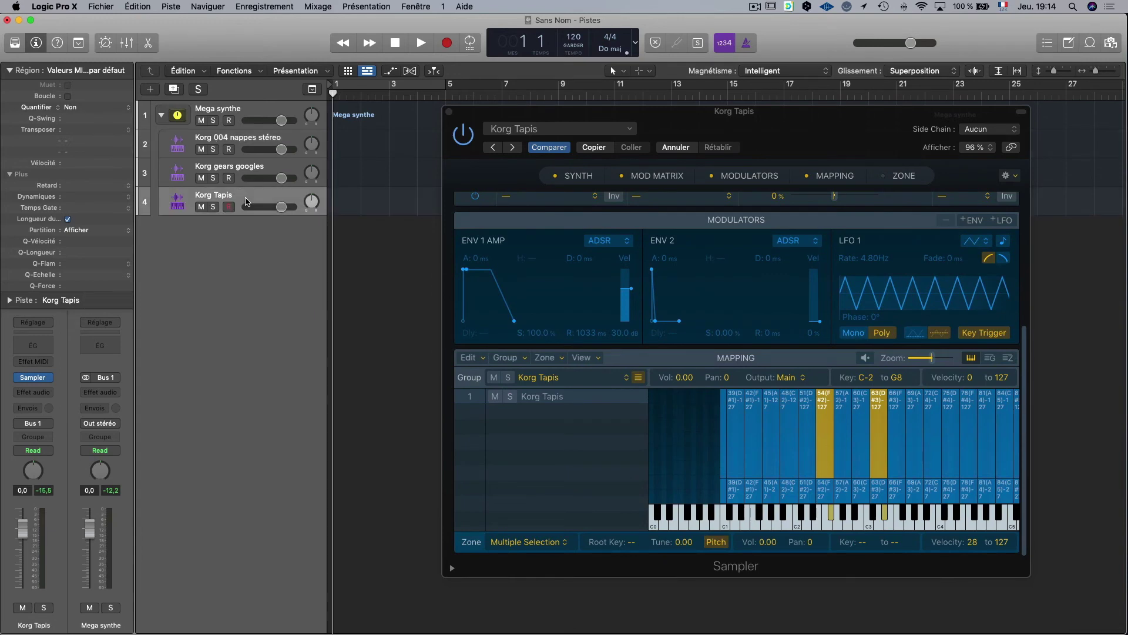
pyautogui.click(721, 456)
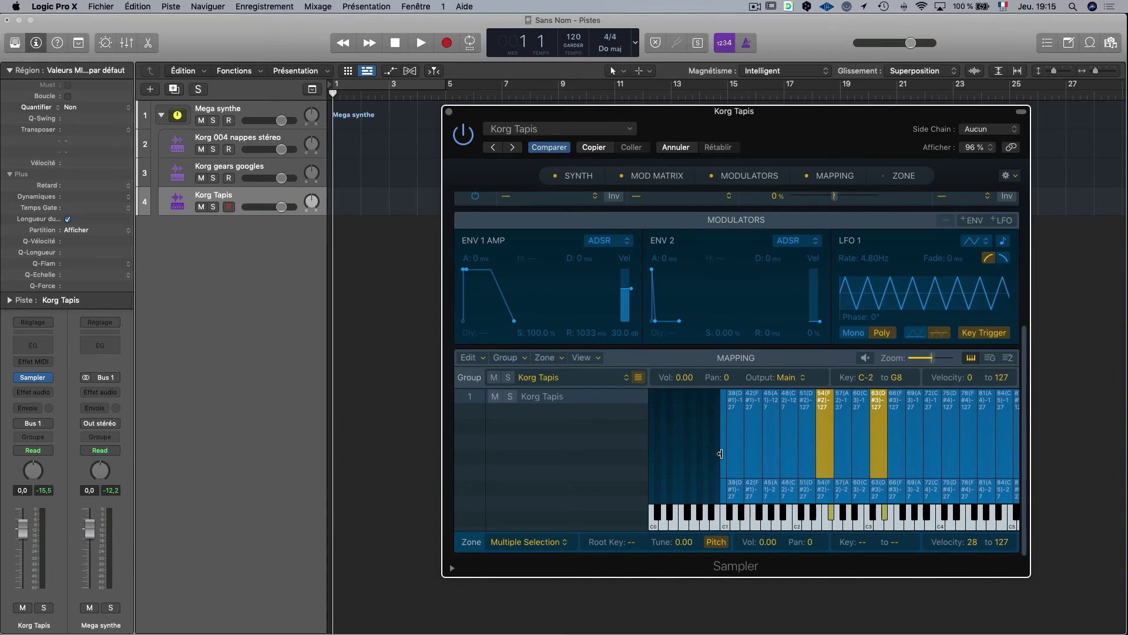
pyautogui.moveTo(720, 454); pyautogui.dragTo(701, 453)
pyautogui.moveTo(652, 452); pyautogui.dragTo(679, 450)
pyautogui.click(714, 490)
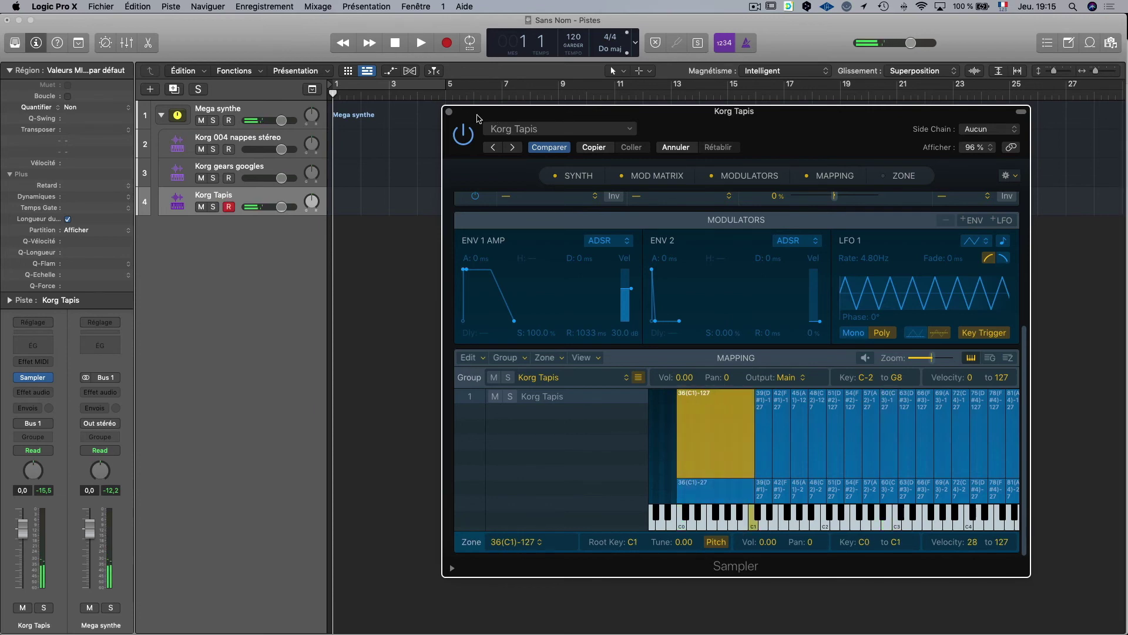
pyautogui.click(450, 112)
# Audition the stack through the Mega synthe track and lower the volume of the Korg 004 nappes stéreo track slightly.
pyautogui.click(252, 169)
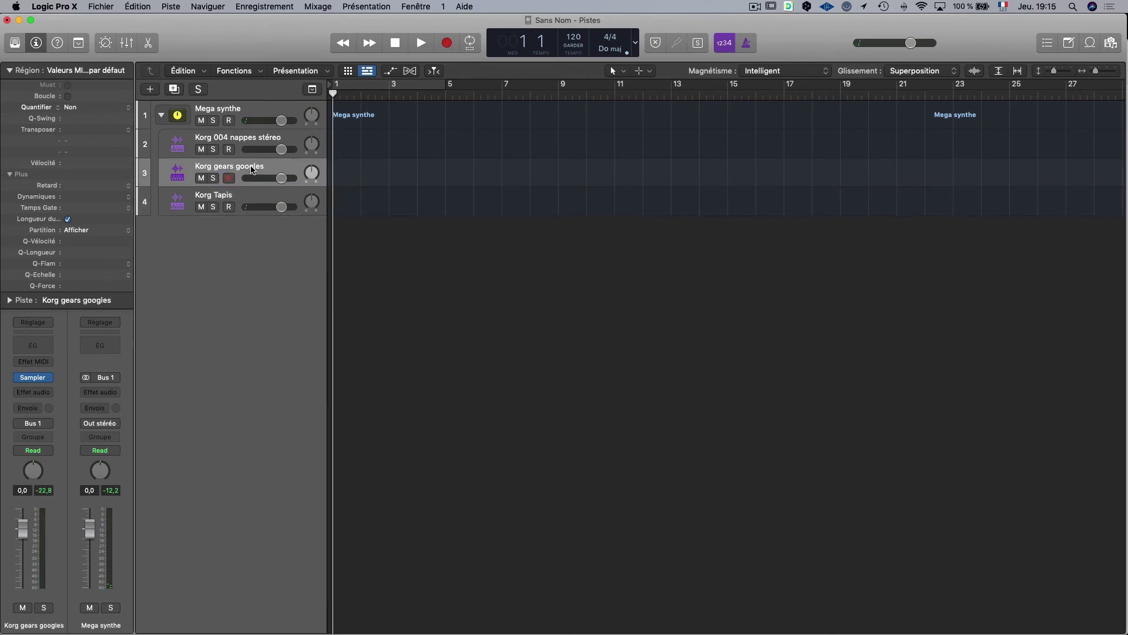
pyautogui.click(248, 141)
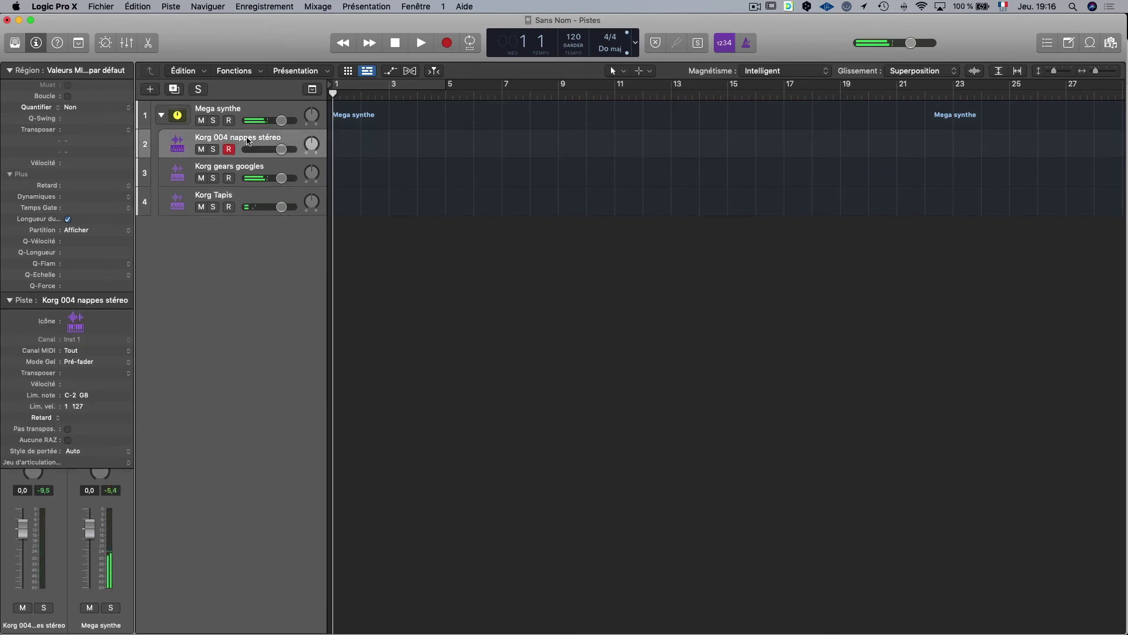
pyautogui.click(246, 113)
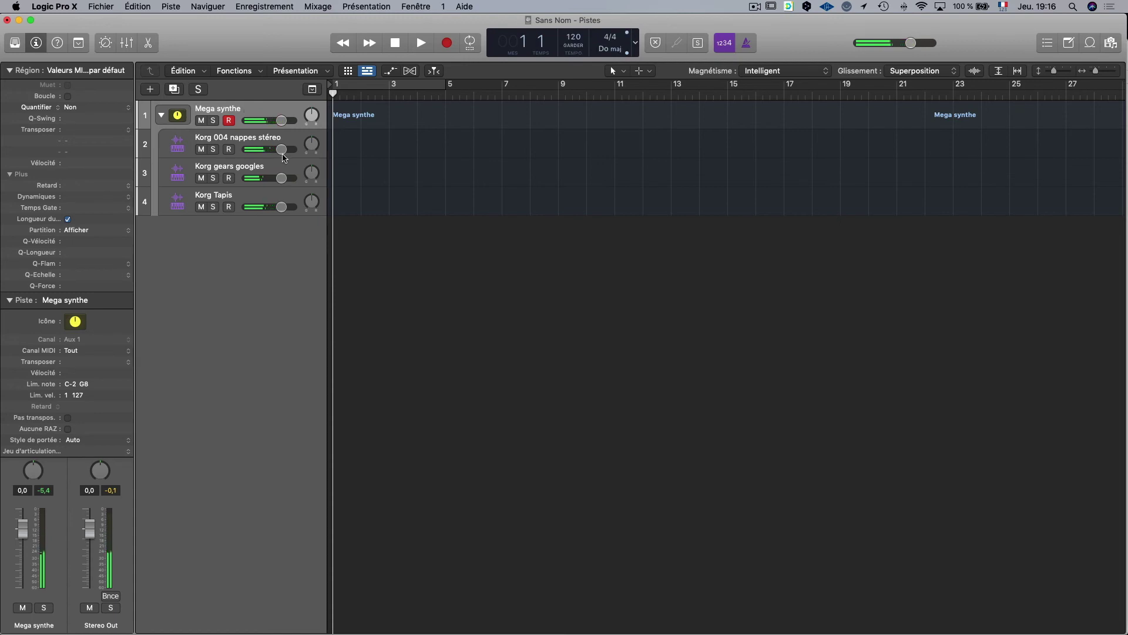
pyautogui.moveTo(281, 150); pyautogui.dragTo(279, 149)
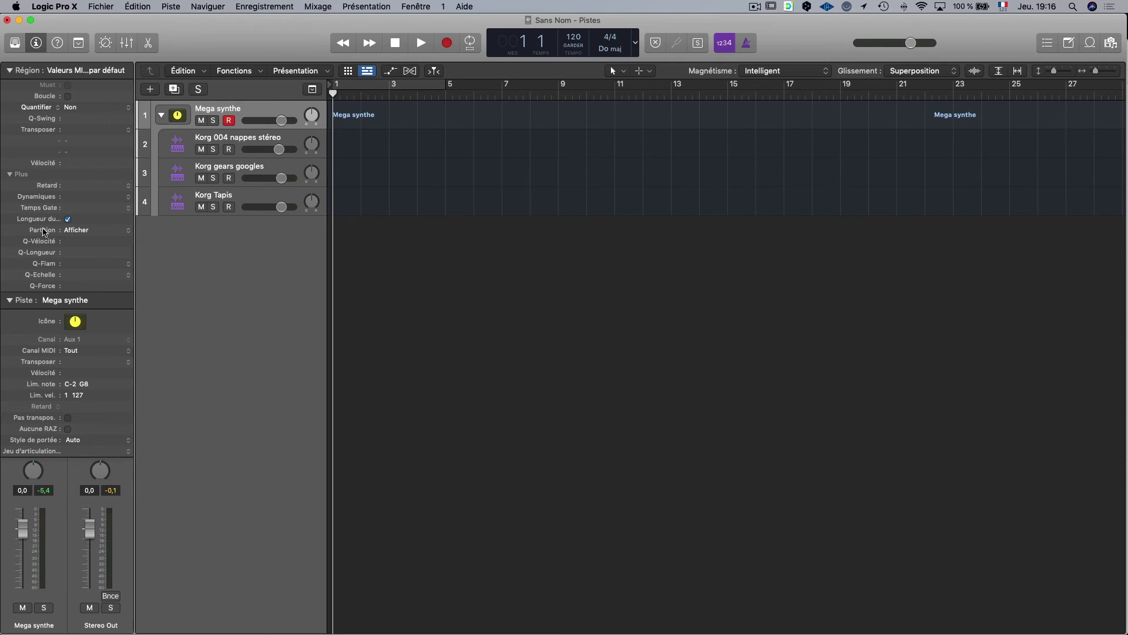
# Insert an Auto Sampler effect on the Mega synthe stack and set its sample note range from C0 to C6.
pyautogui.click(10, 70)
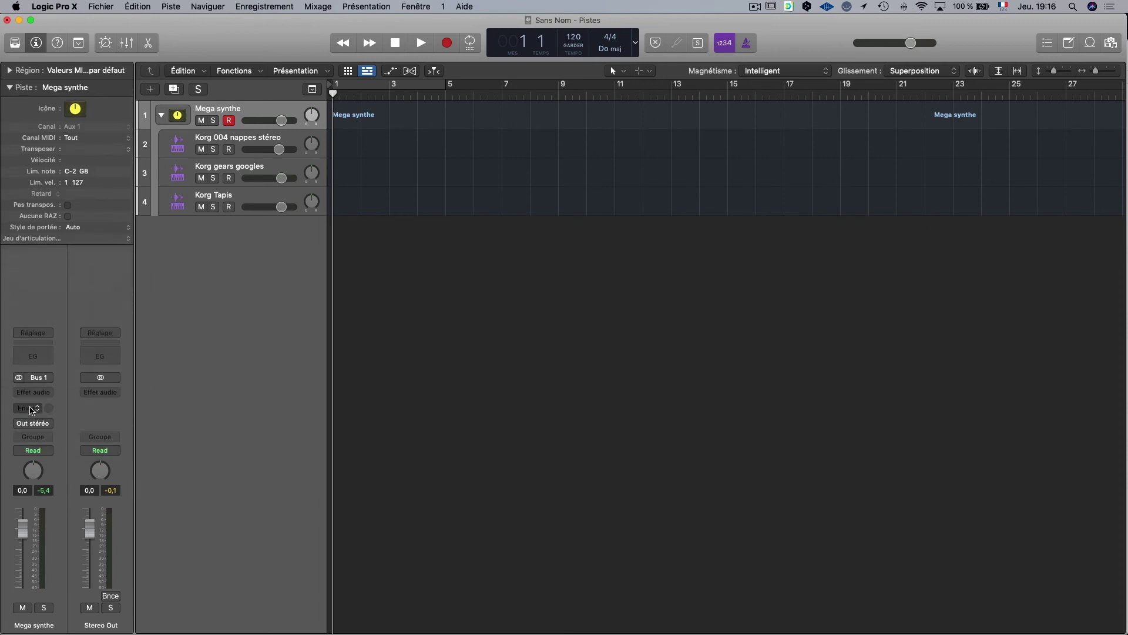
pyautogui.click(50, 394)
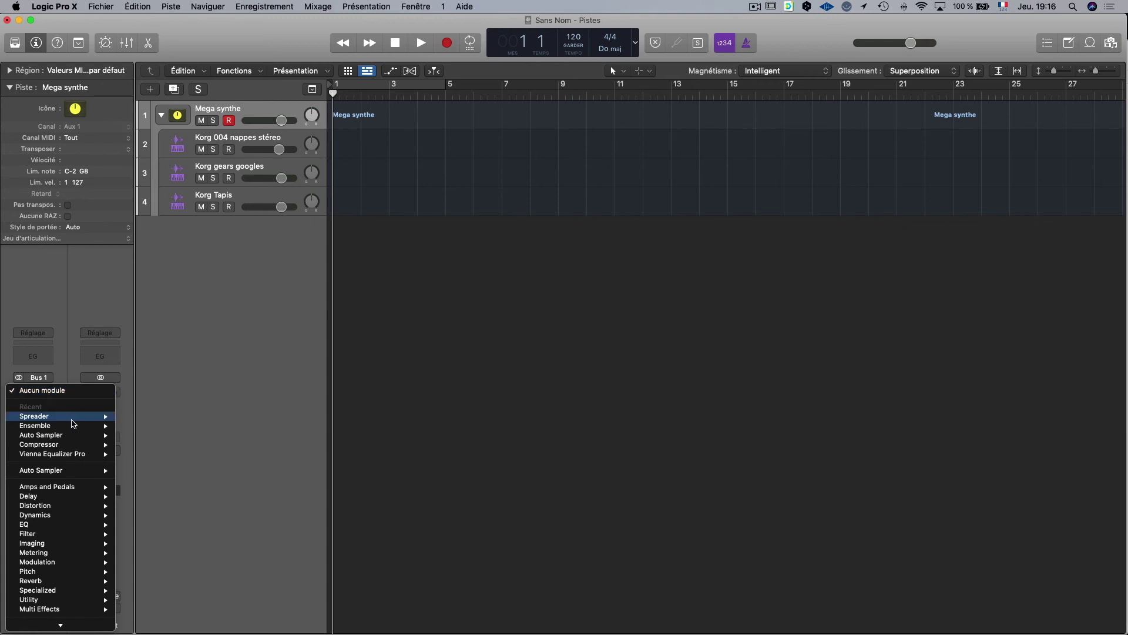
pyautogui.moveTo(65, 473)
pyautogui.click(139, 470)
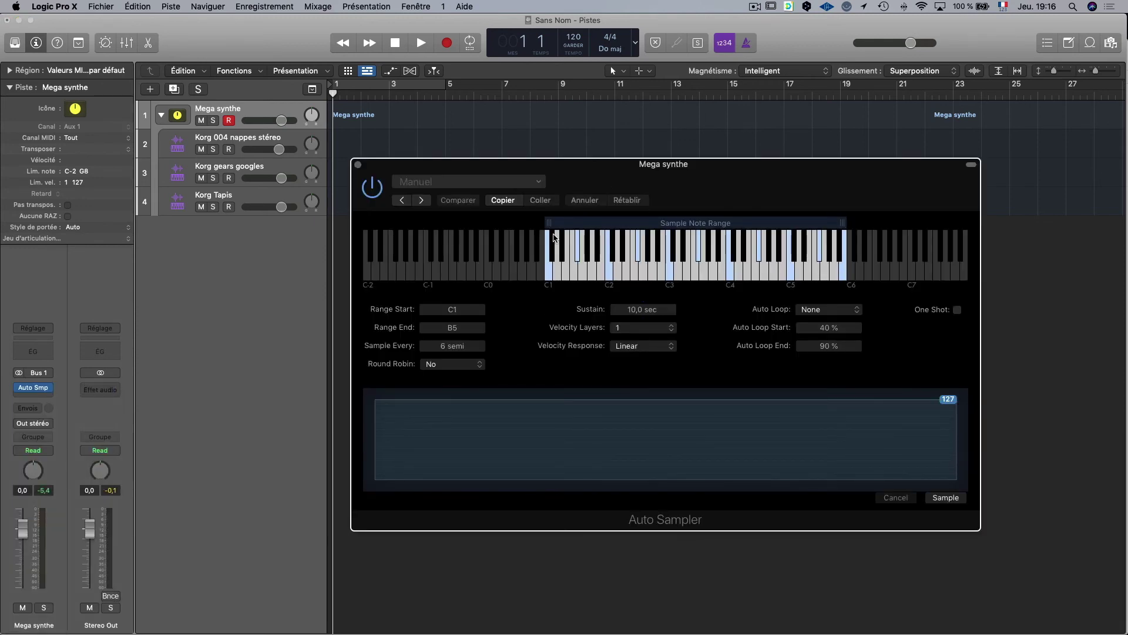
pyautogui.moveTo(549, 225); pyautogui.dragTo(491, 229)
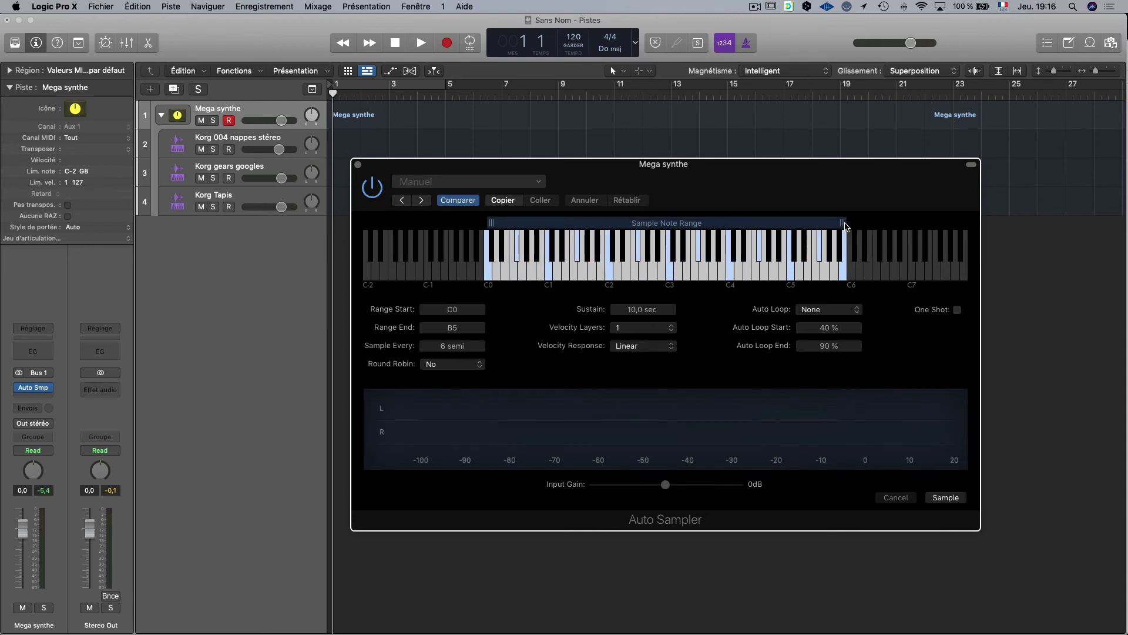
pyautogui.moveTo(844, 226); pyautogui.dragTo(853, 226)
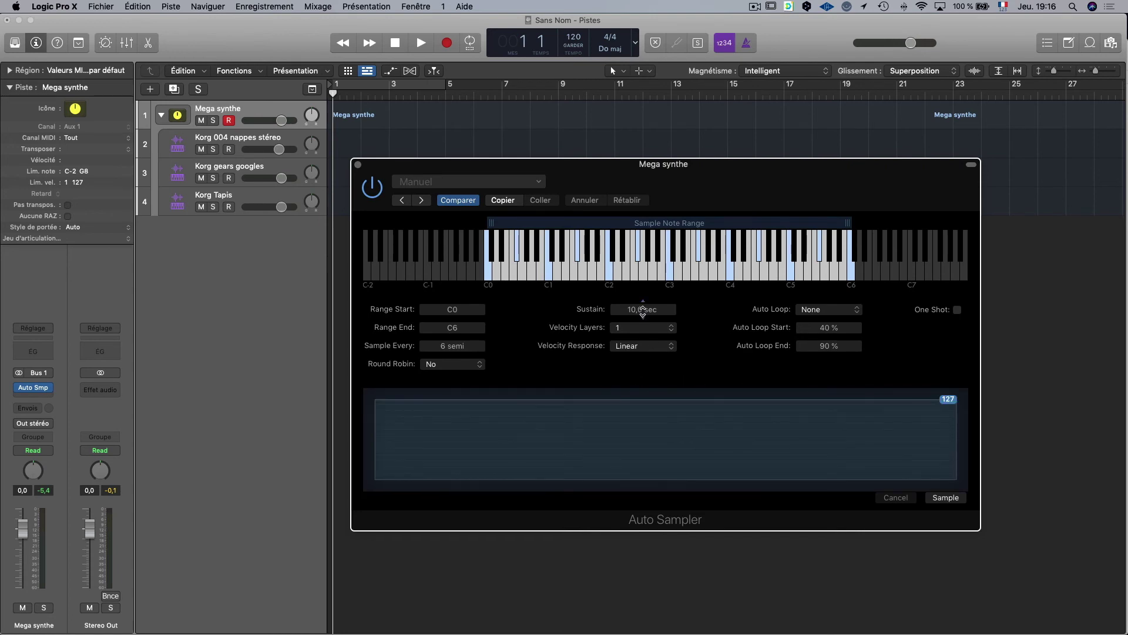
# Set the Auto Sampler sustain to 3.0 seconds and the sampling interval to every 3 semitones.
pyautogui.moveTo(643, 309); pyautogui.dragTo(643, 309)
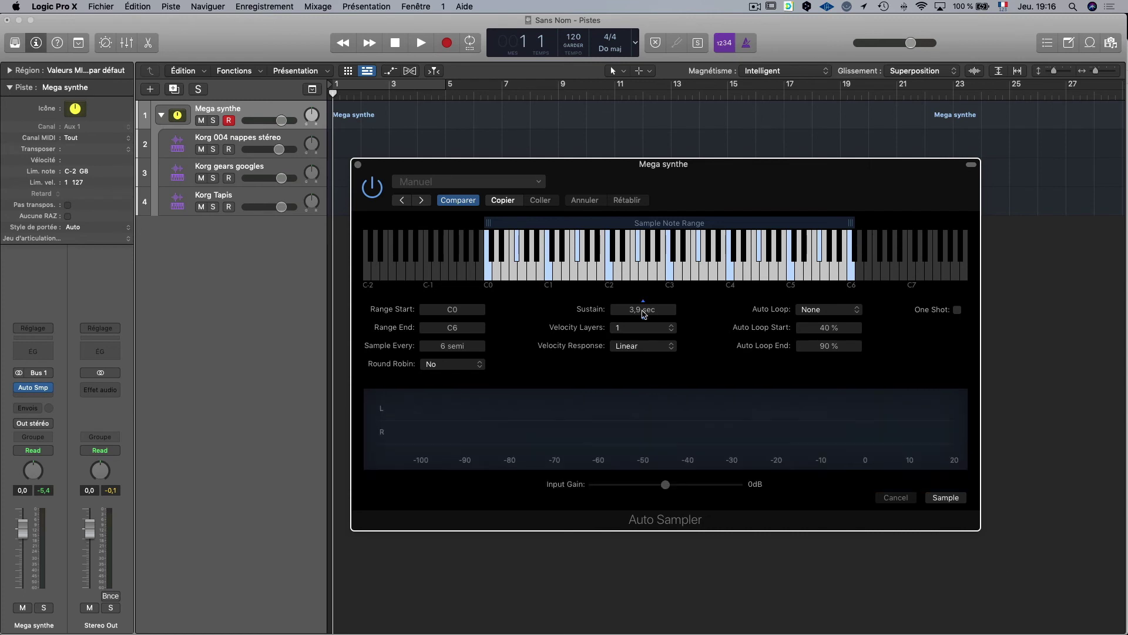
pyautogui.doubleClick(640, 310)
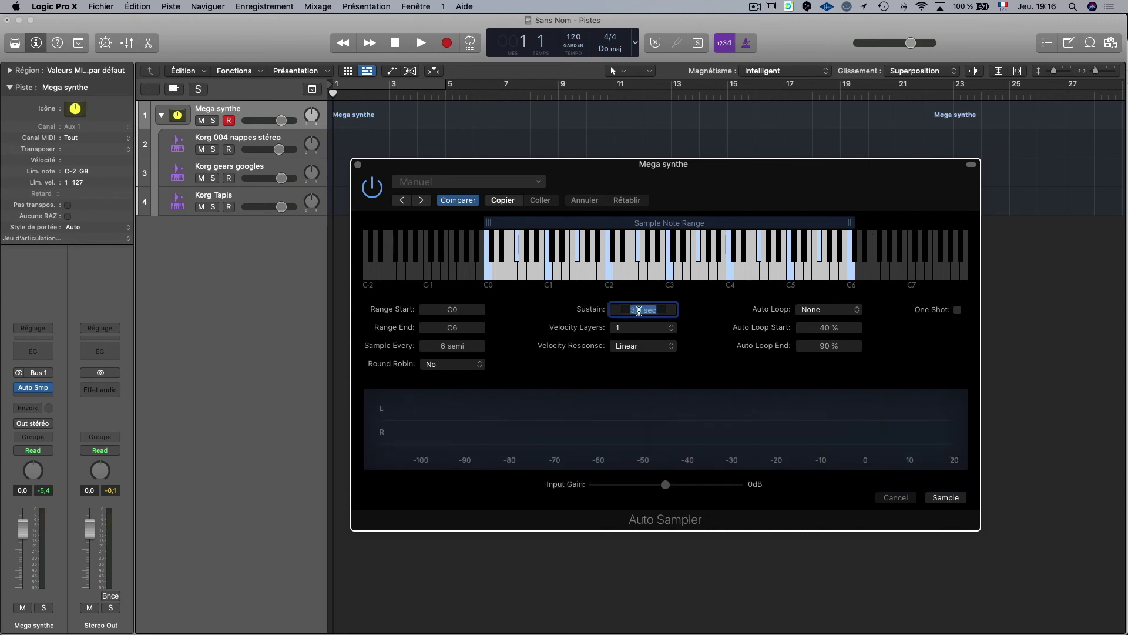
pyautogui.write('3')
pyautogui.press('Return')
pyautogui.moveTo(456, 347)
pyautogui.mouseDown()
pyautogui.moveTo(456, 368)
pyautogui.moveTo(452, 342)
pyautogui.mouseUp()
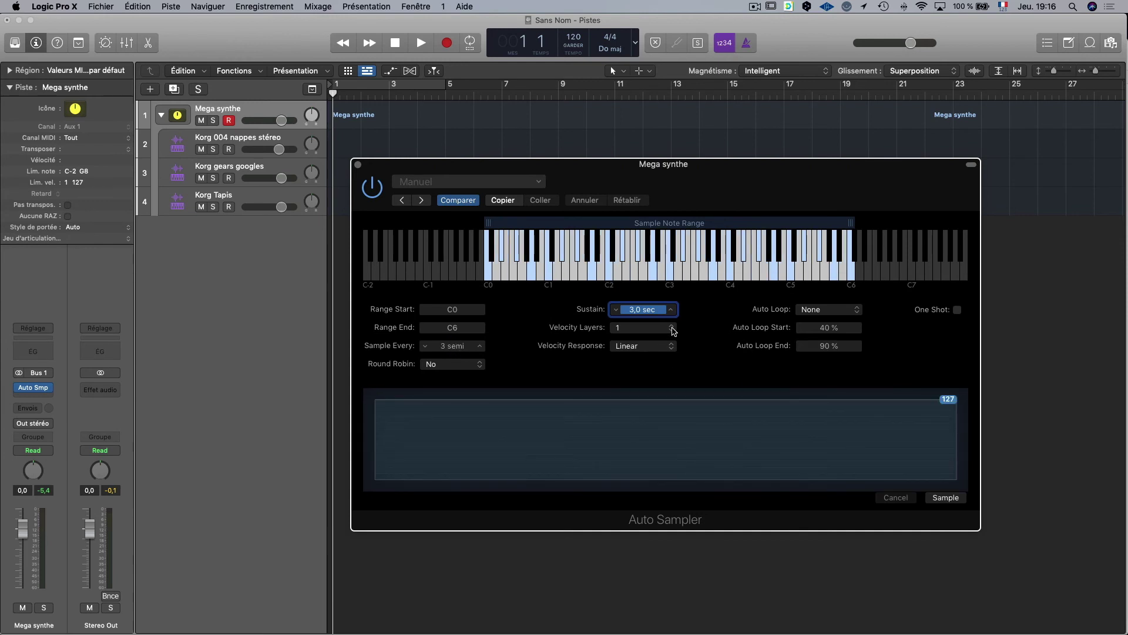
# Set the Auto Sampler to 2 velocity layers and its Auto Loop mode to Penrose Machine.
pyautogui.click(672, 328)
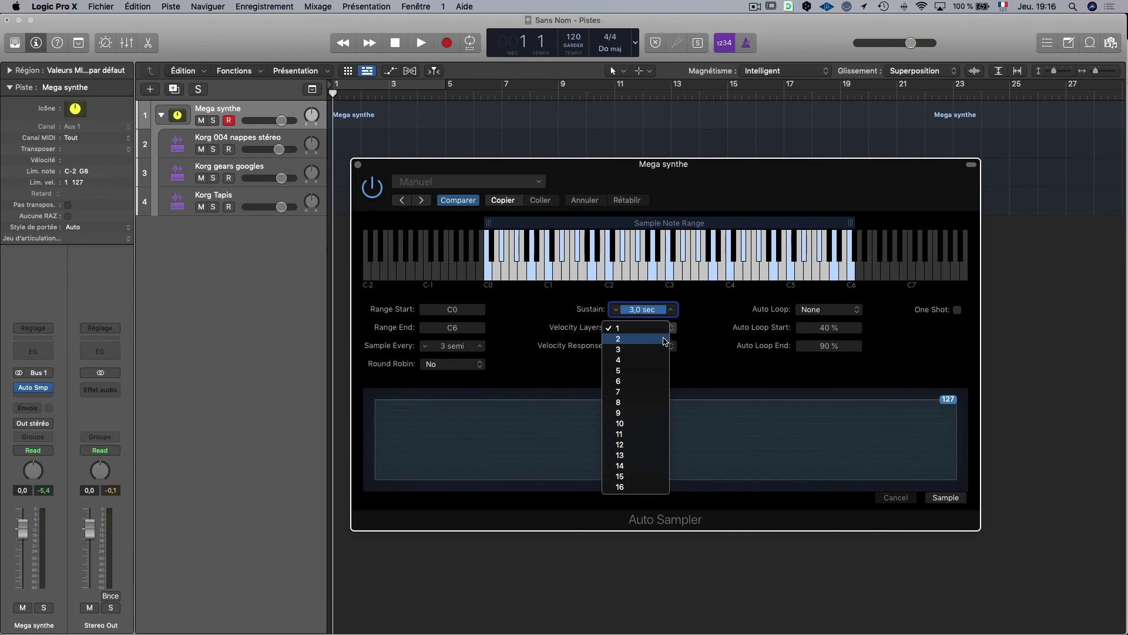
pyautogui.click(665, 340)
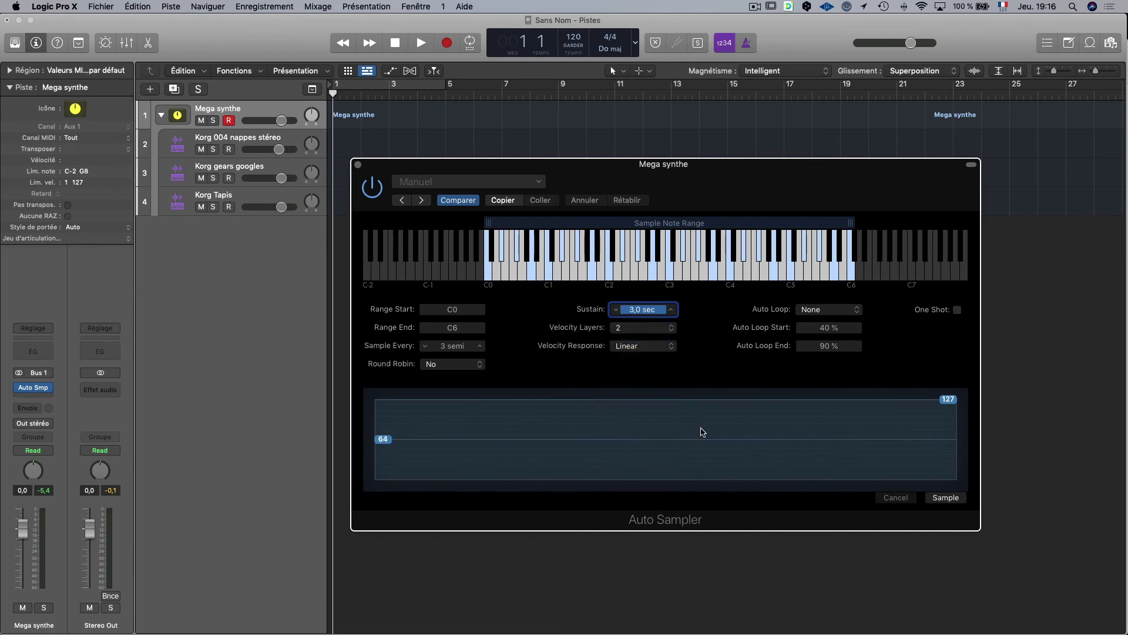
pyautogui.click(844, 316)
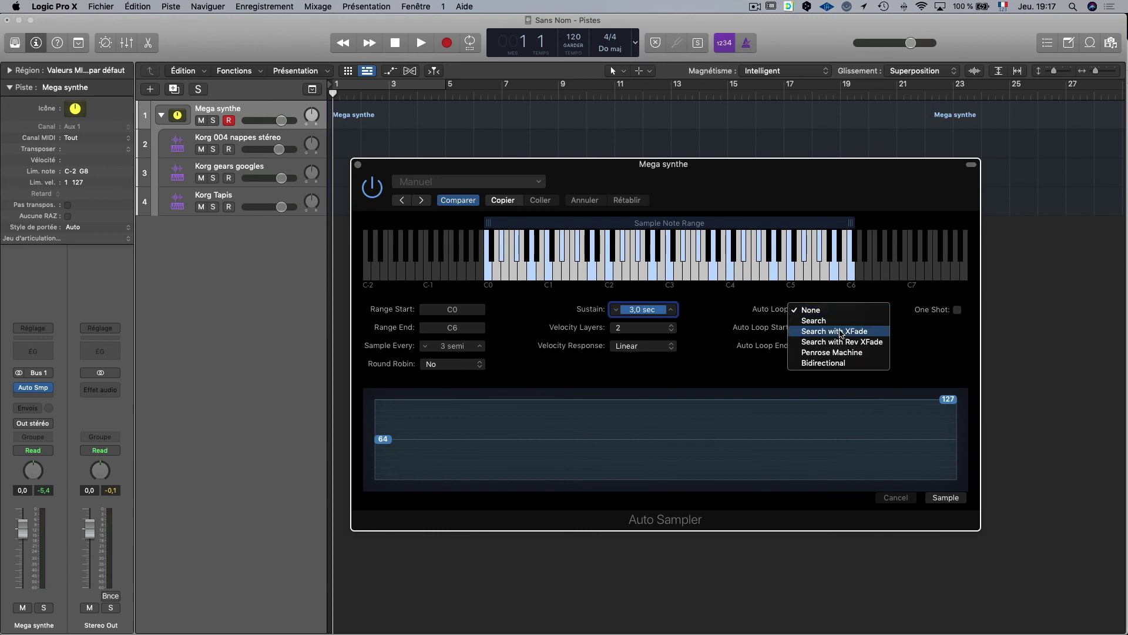
pyautogui.click(835, 355)
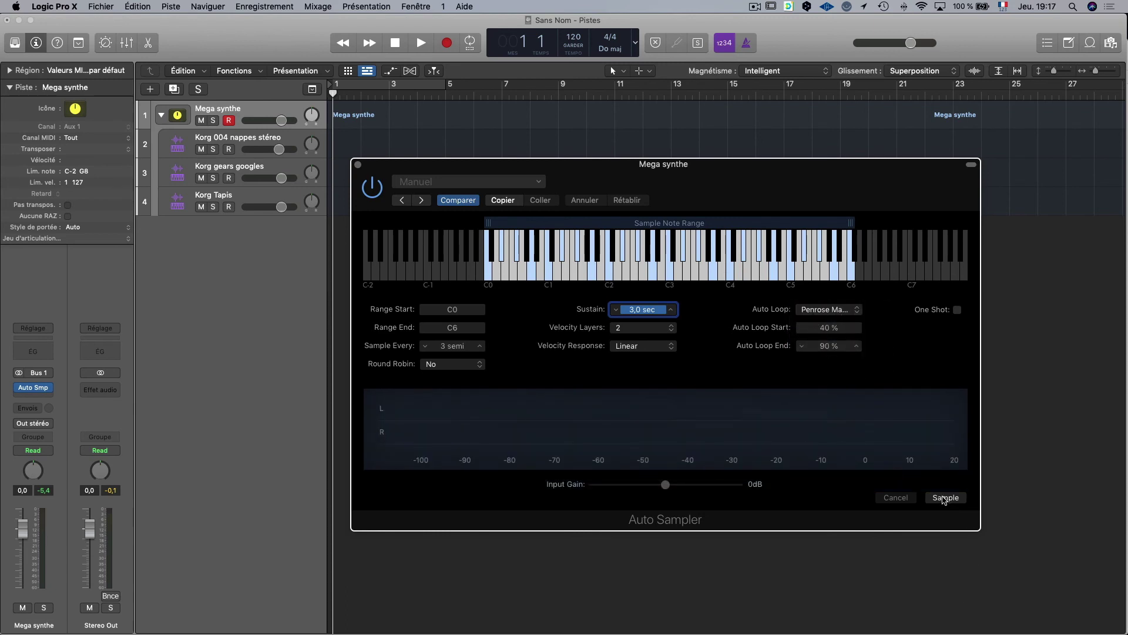
# Sample the stack into a new instrument saved as "Mon Mega synthe" in the Auto Sampled folder, and close the Auto Sampler.
pyautogui.click(944, 498)
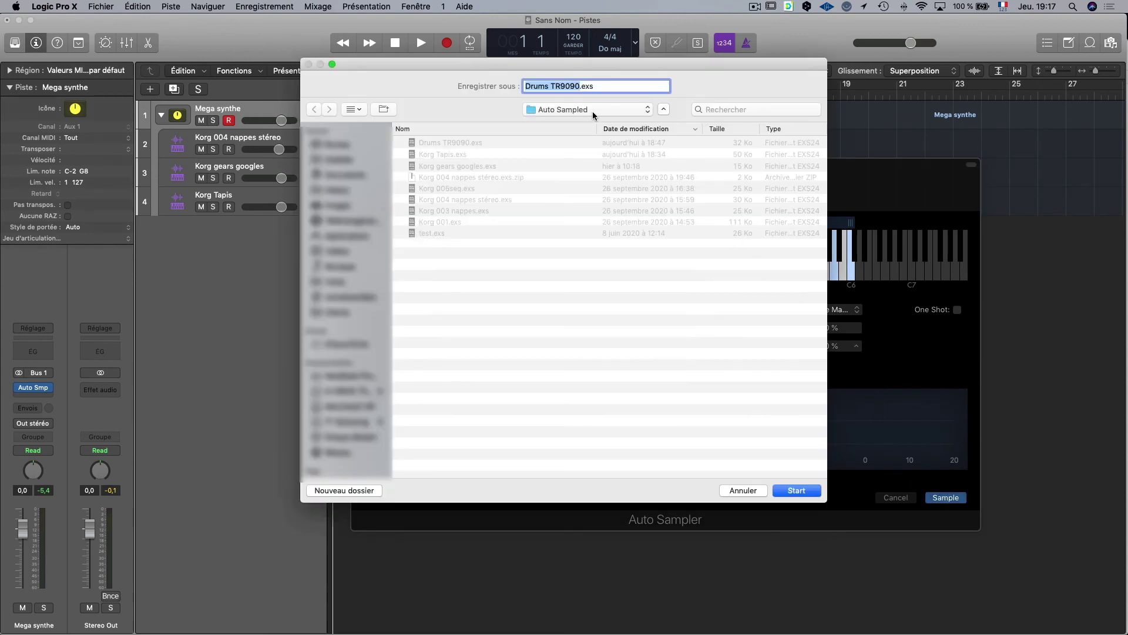
pyautogui.write('Mon Mega synthe')
pyautogui.click(800, 492)
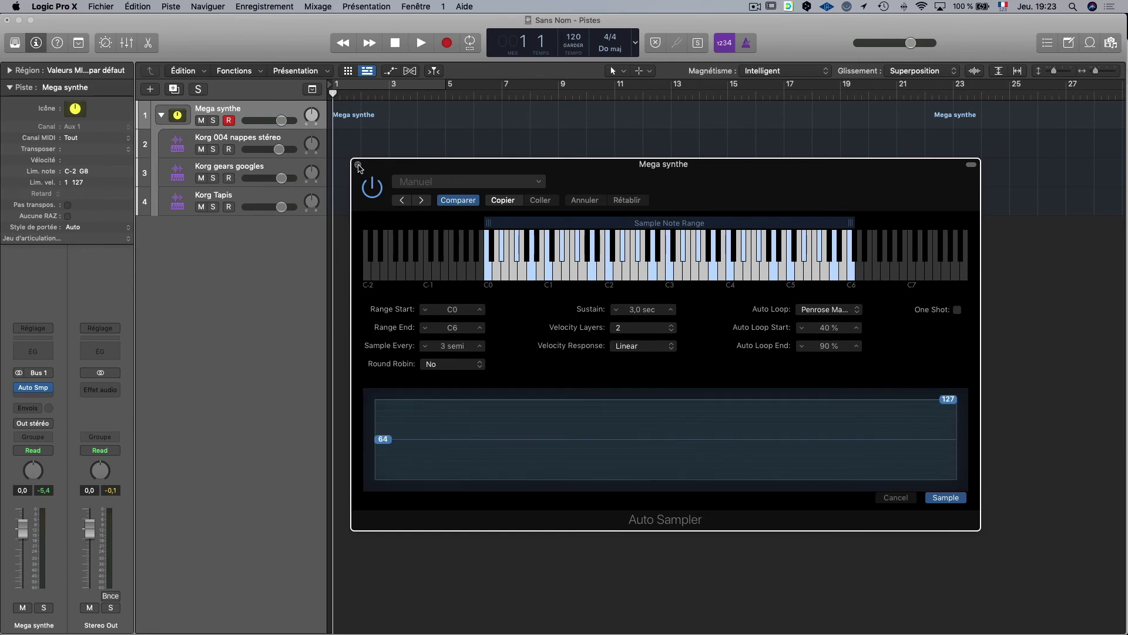
pyautogui.click(358, 165)
# Collapse the Mega synthe stack, create a Sampler software instrument track and load the auto-sampled Mon Mega synthe instrument on it.
pyautogui.click(162, 116)
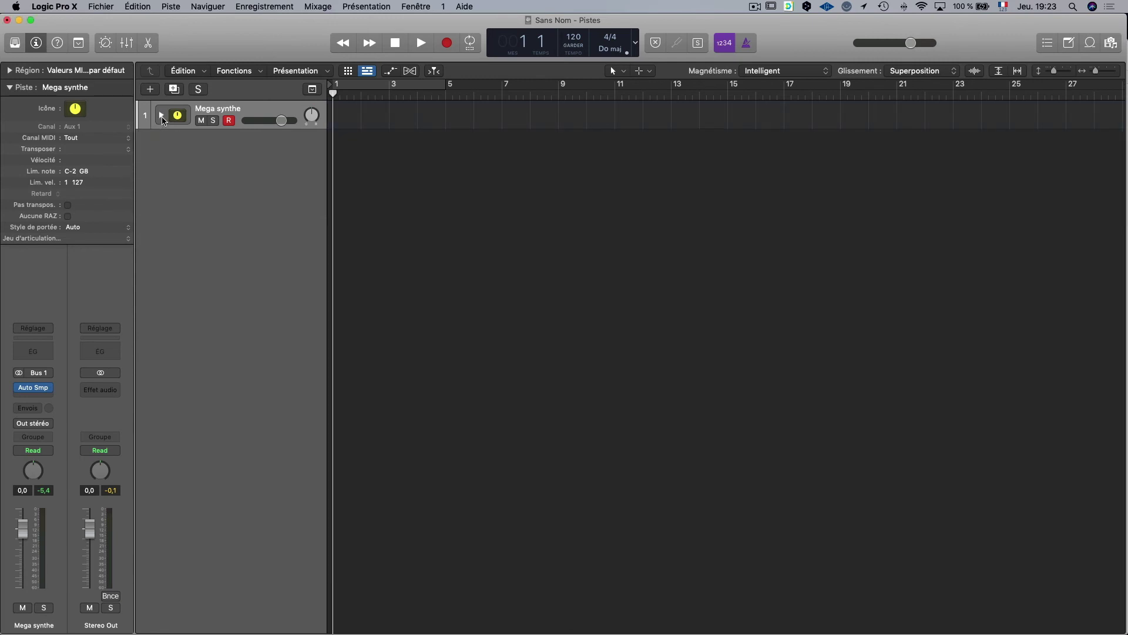
pyautogui.click(151, 89)
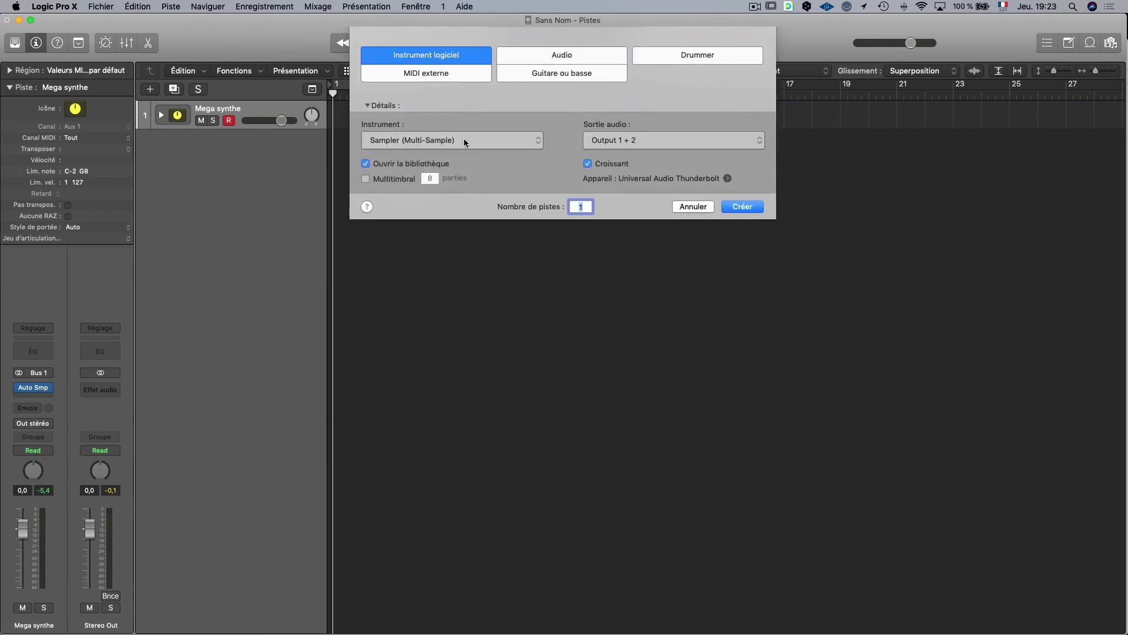
pyautogui.click(742, 207)
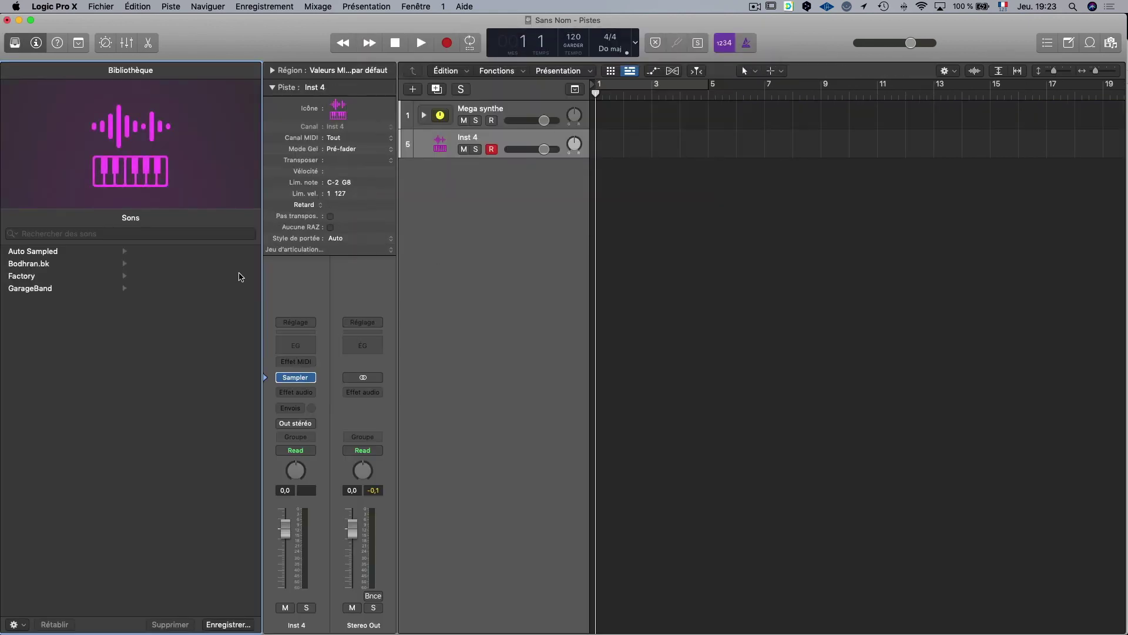
pyautogui.click(50, 252)
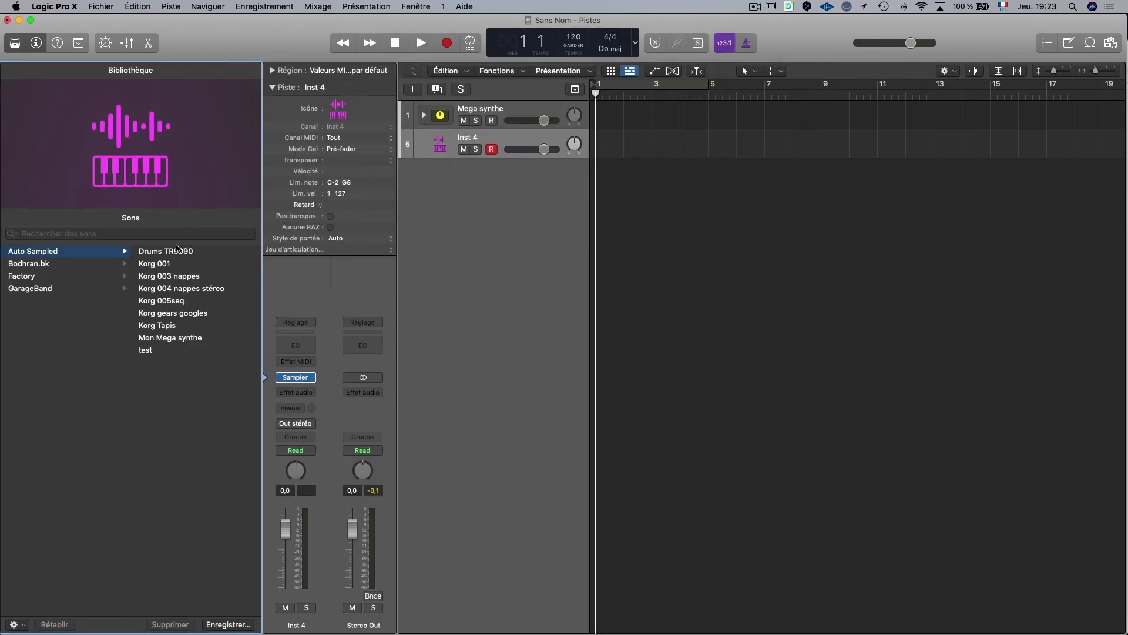
pyautogui.click(163, 338)
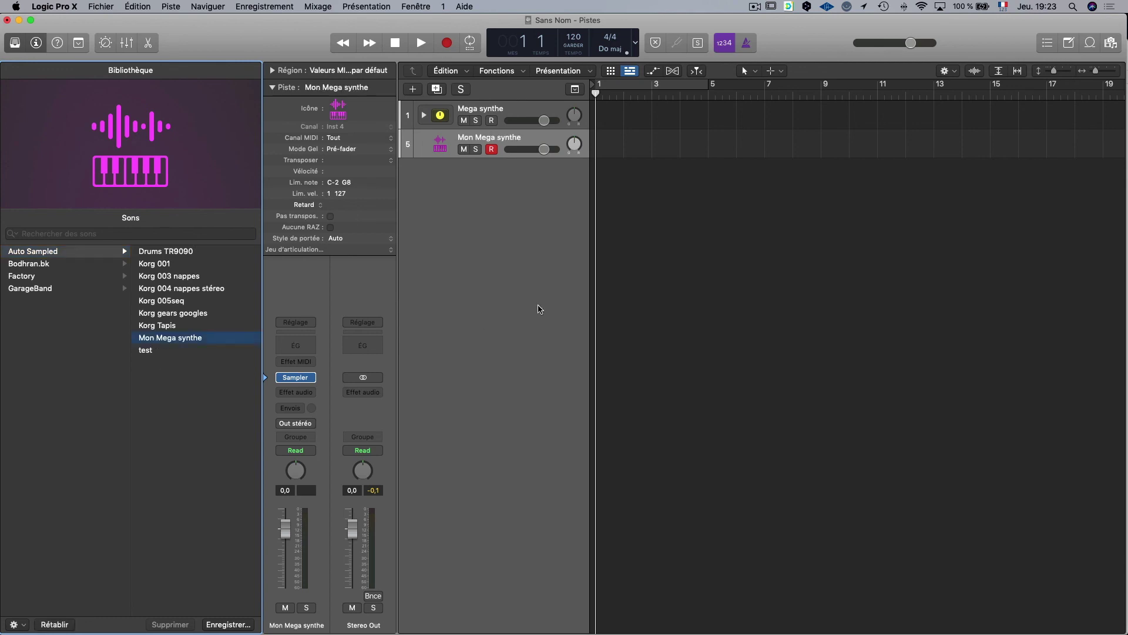